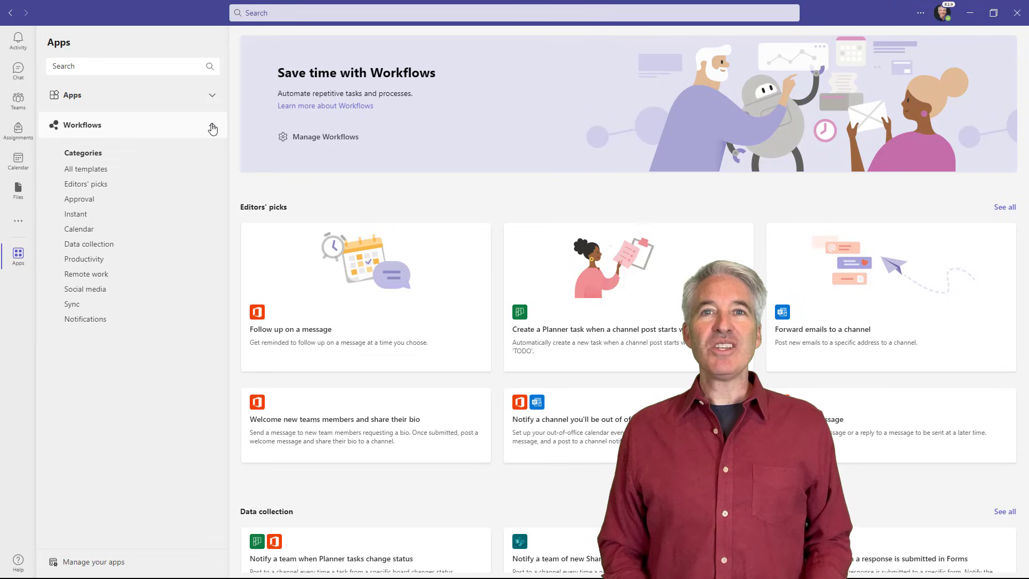
Browse Editors' picks, toggle Create a Planner task off and on, and open Save a message to OneNote
left_click(156, 169)
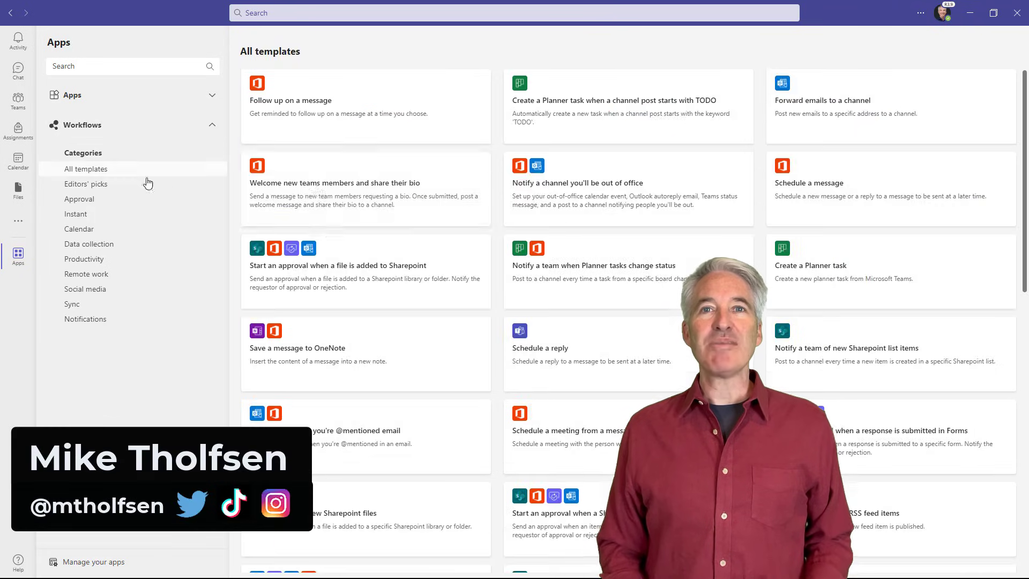
left_click(98, 187)
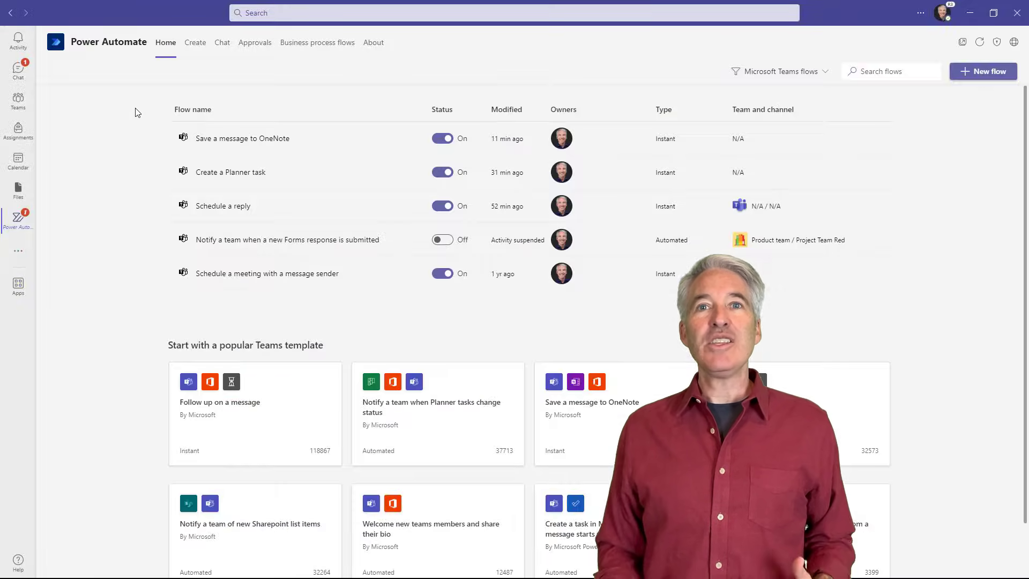
left_click(454, 173)
left_click(453, 173)
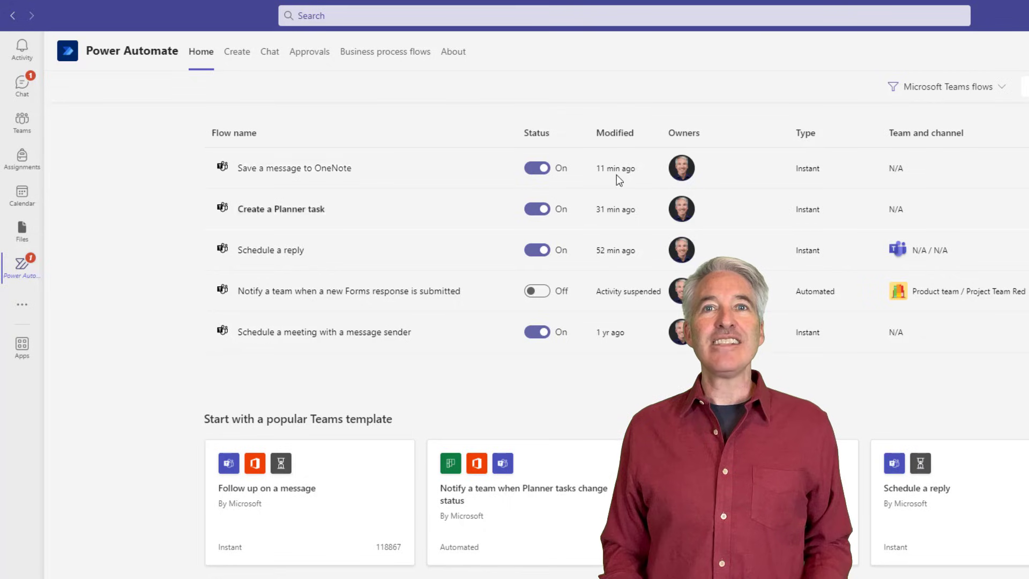
left_click(332, 170)
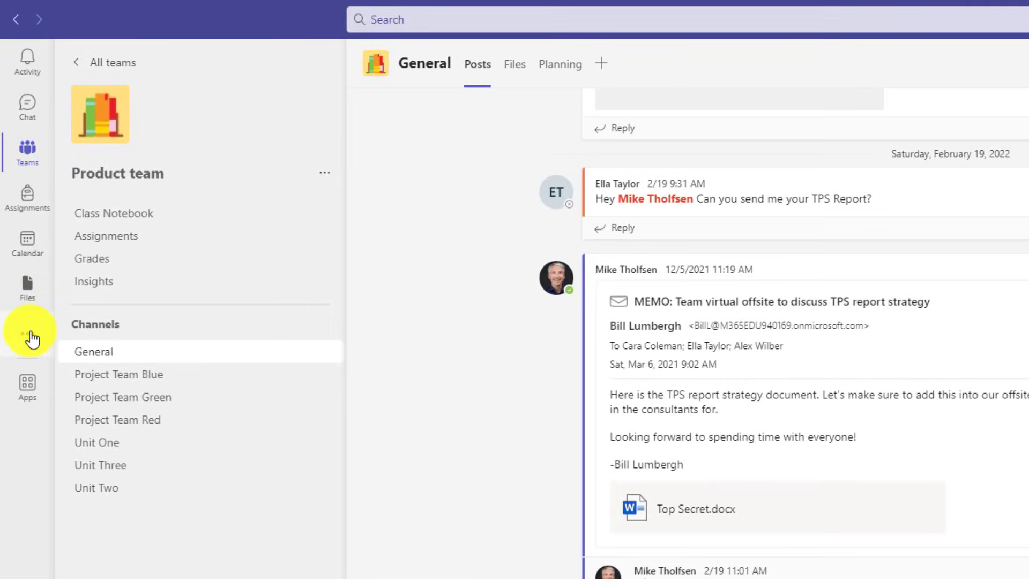
Search the app finder for 'Workflows' and add the Workflows app to Teams
left_click(31, 338)
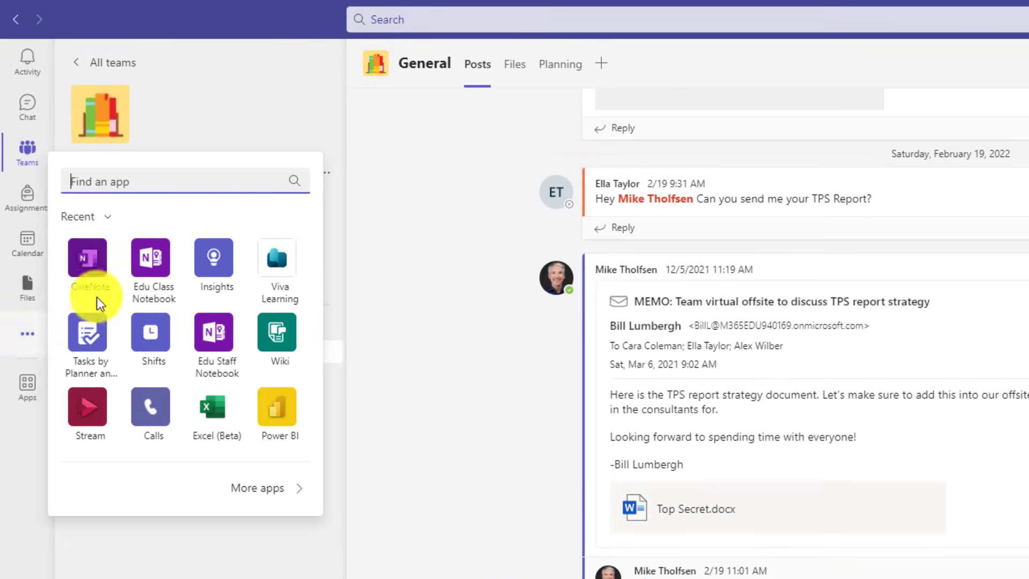
type("Workflows")
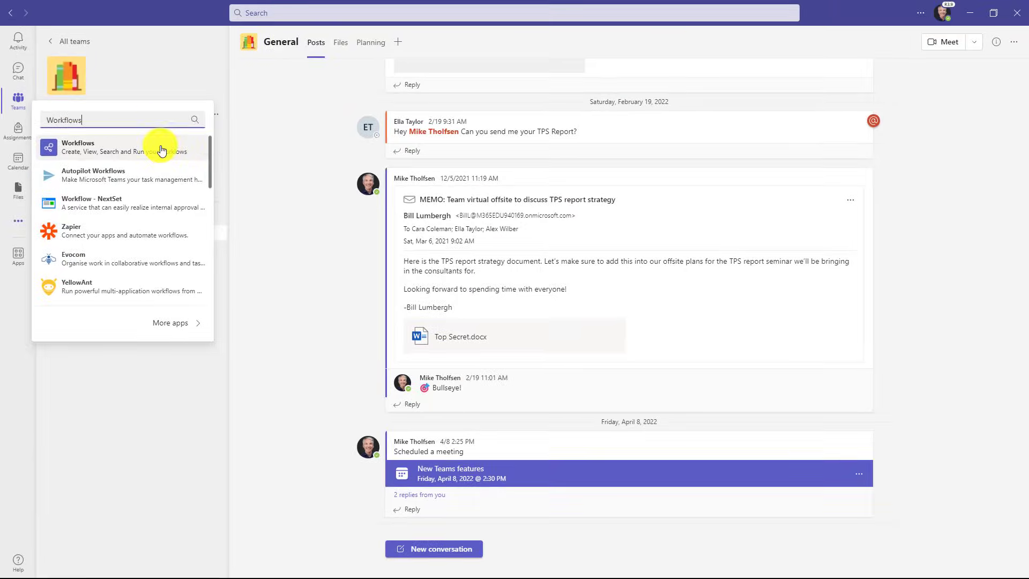
left_click(161, 149)
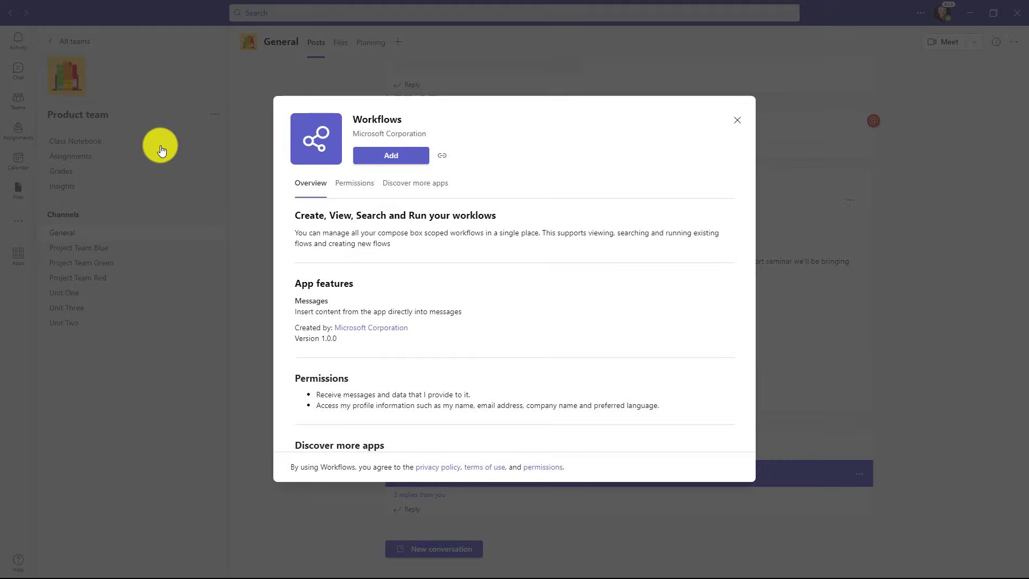
left_click(415, 156)
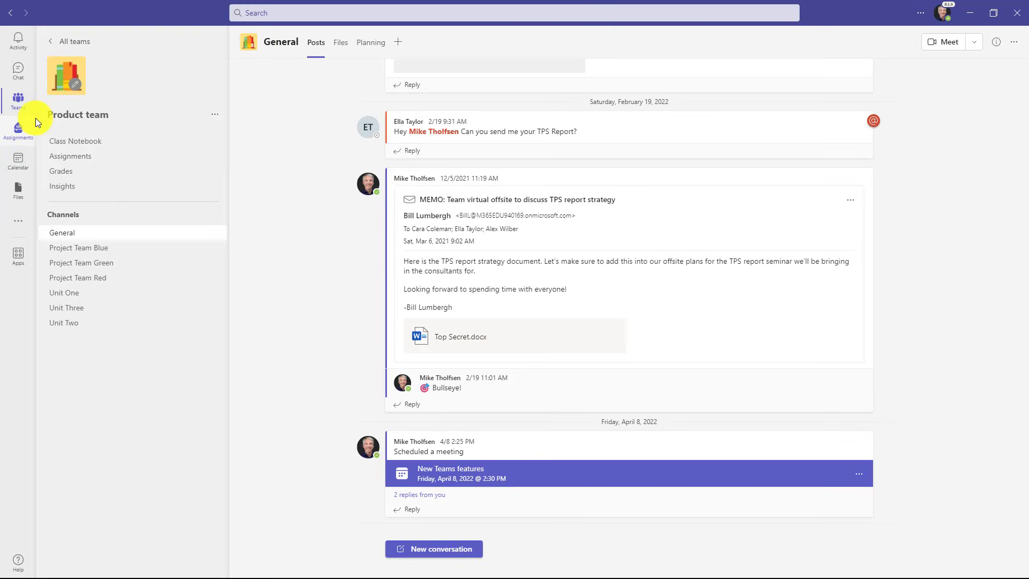
In the app store, collapse the general apps section and show the Workflows template categories
left_click(18, 259)
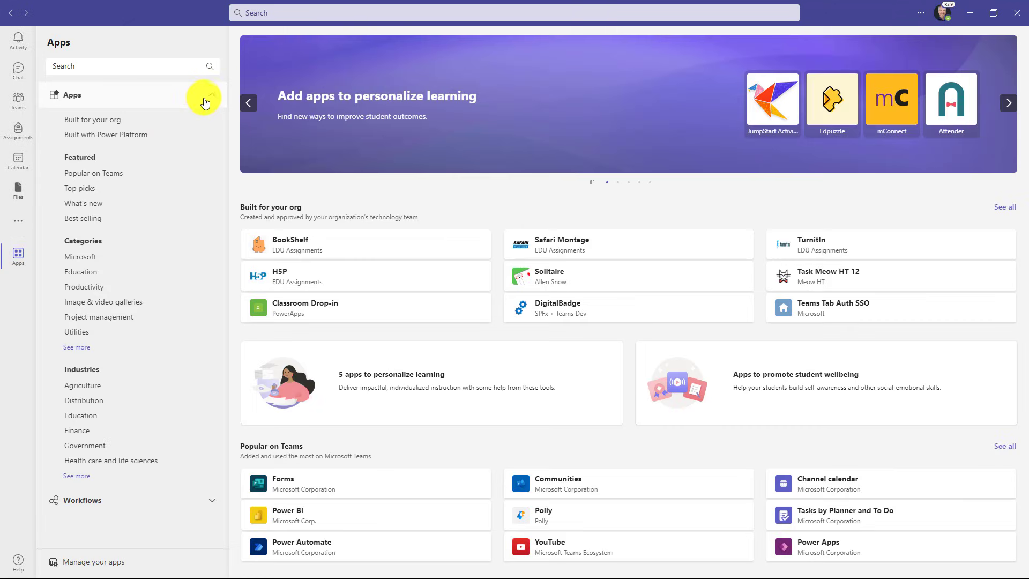
left_click(212, 96)
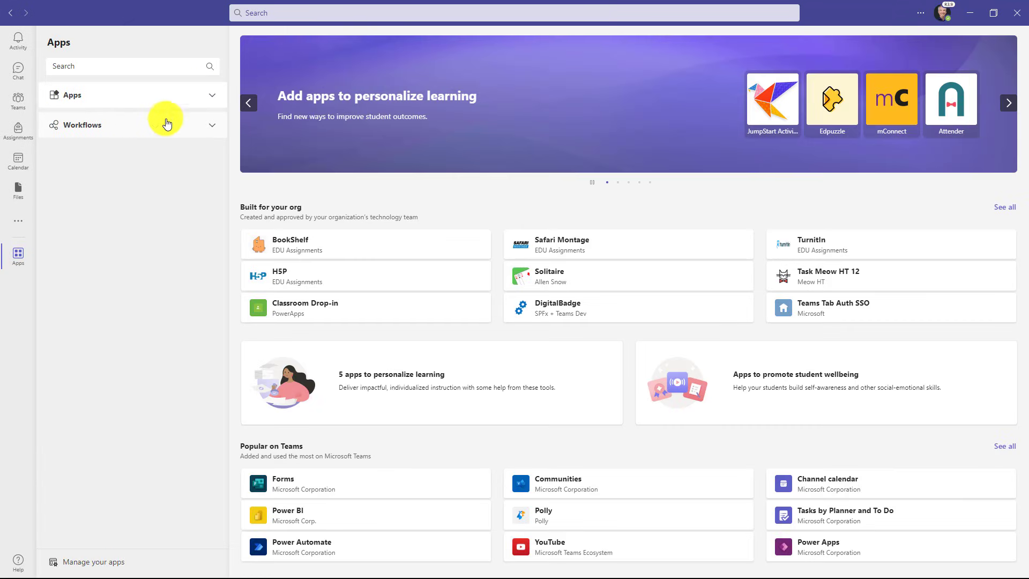
left_click(213, 128)
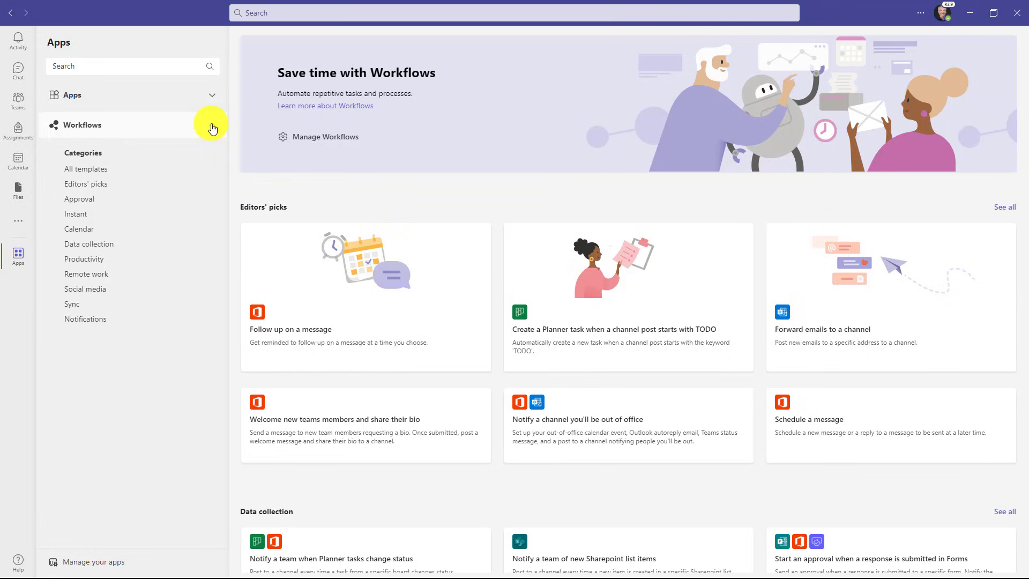
Browse the All templates, Calendar and Remote work categories, ending on Editors' picks
left_click(104, 174)
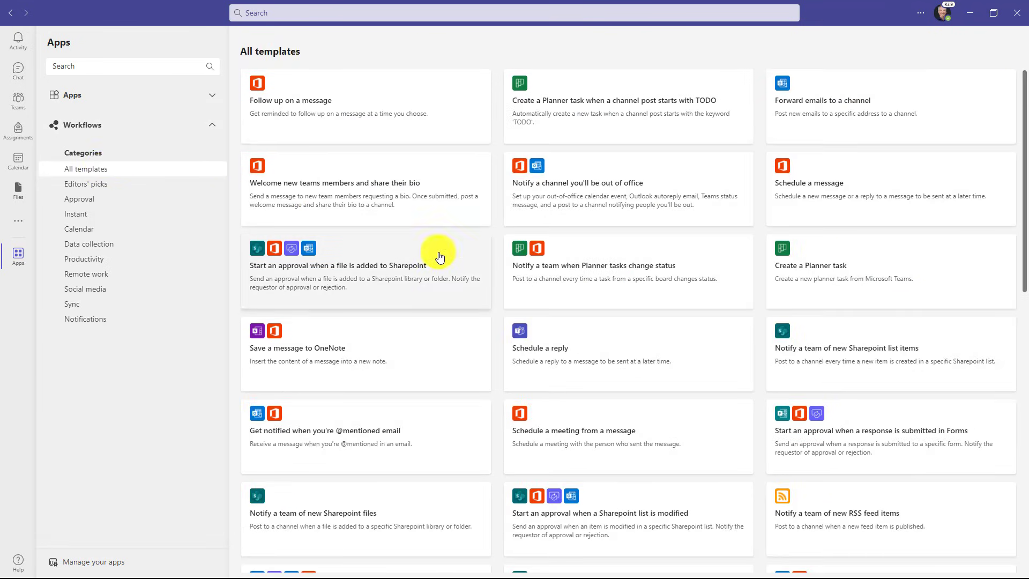
scroll(439, 257, "down", 9)
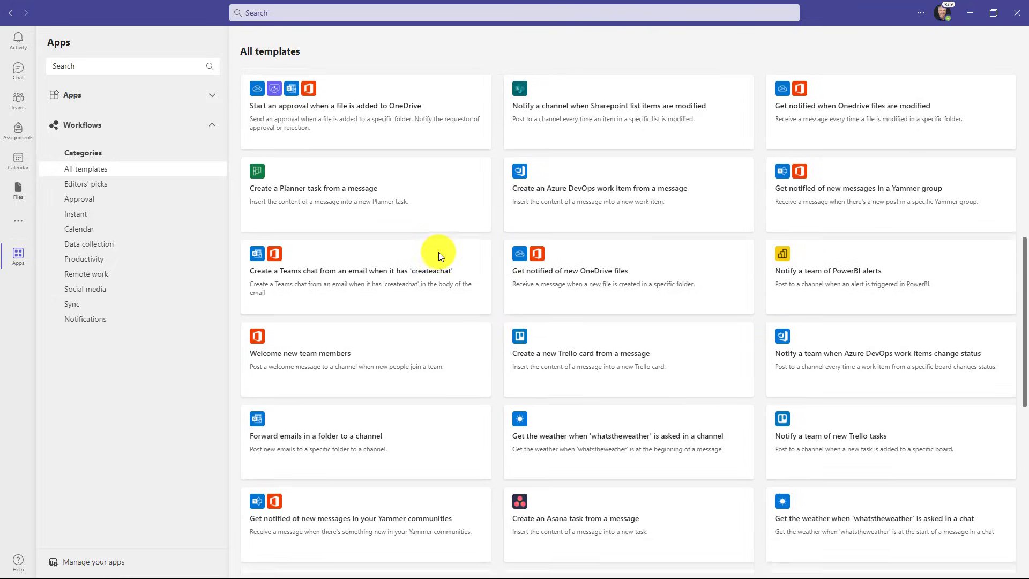
scroll(439, 255, "down", 4)
scroll(439, 255, "up", 7)
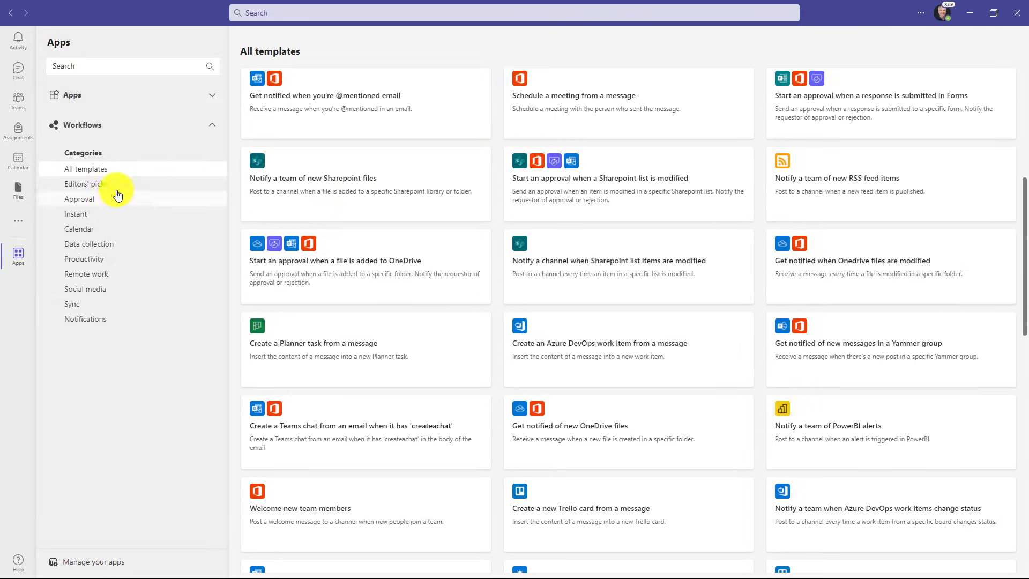
left_click(98, 187)
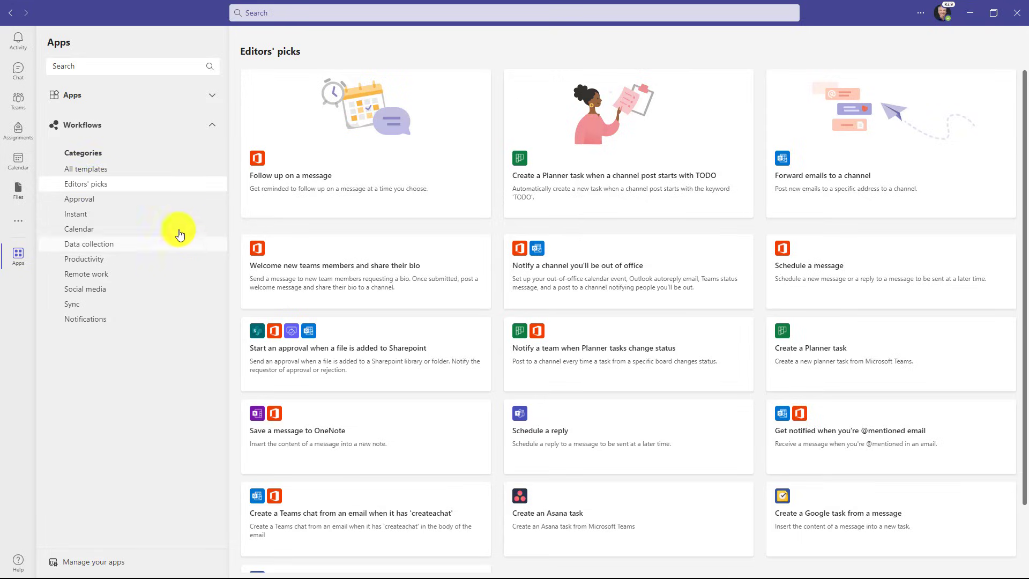
left_click(132, 230)
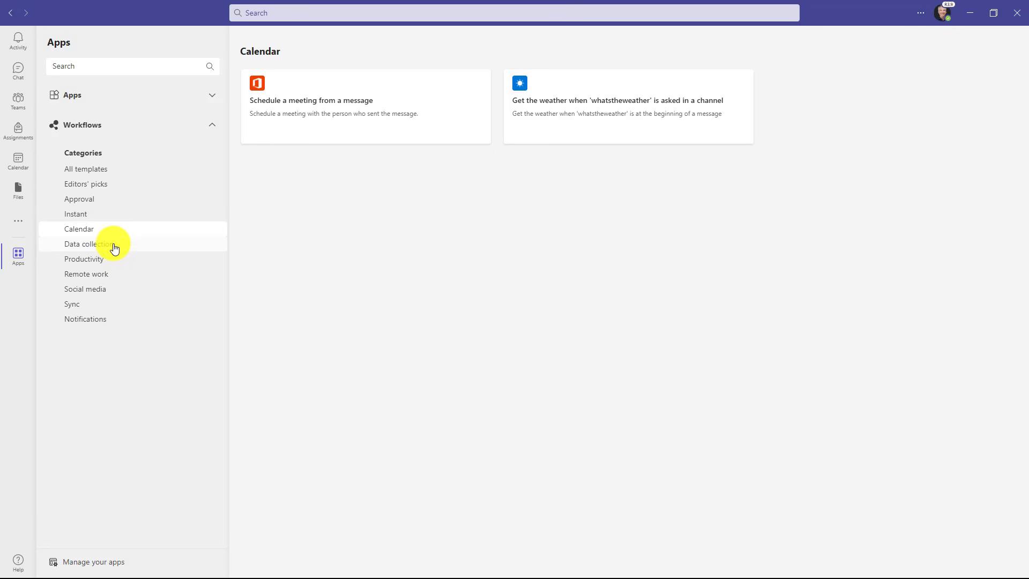
left_click(116, 276)
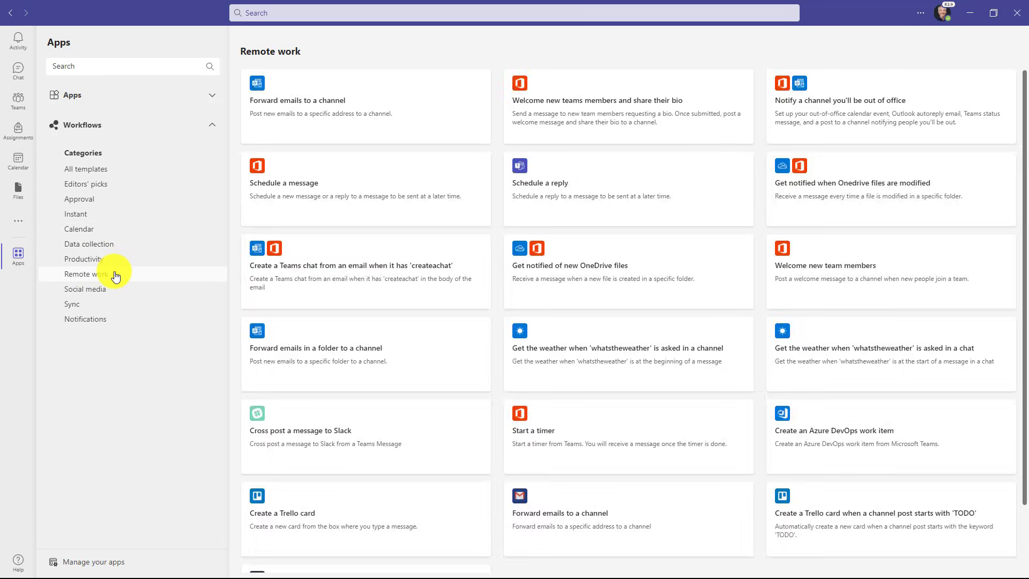
left_click(109, 189)
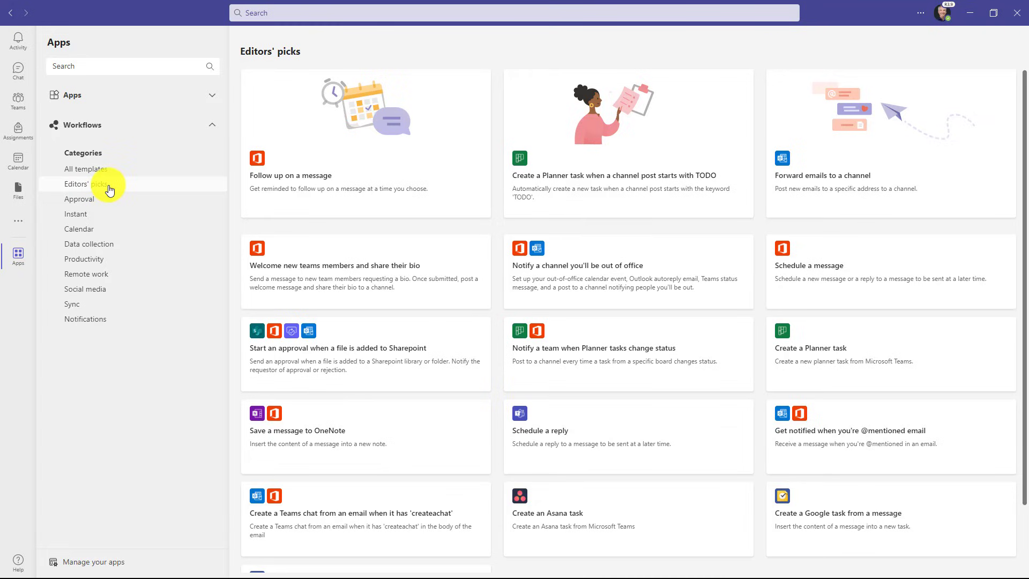
Add the Schedule a reply template using the signed-in Teams account, then return to the channel posts
left_click(666, 435)
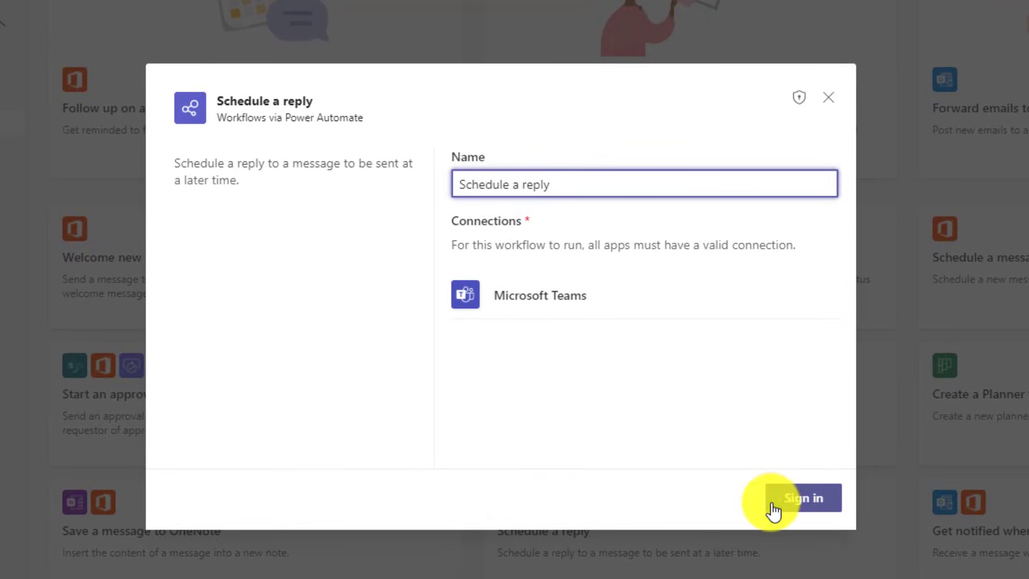
left_click(808, 504)
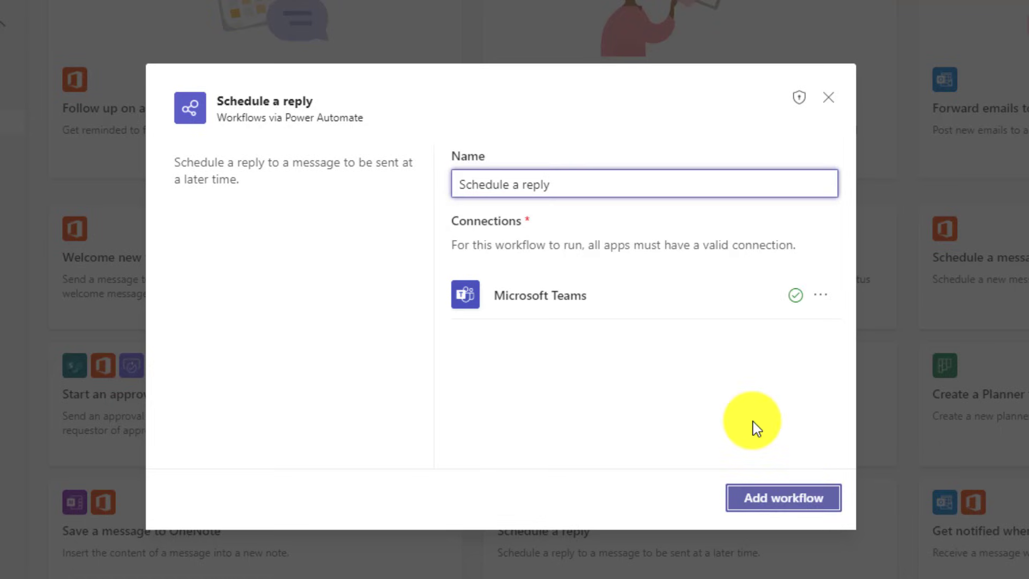
left_click(811, 505)
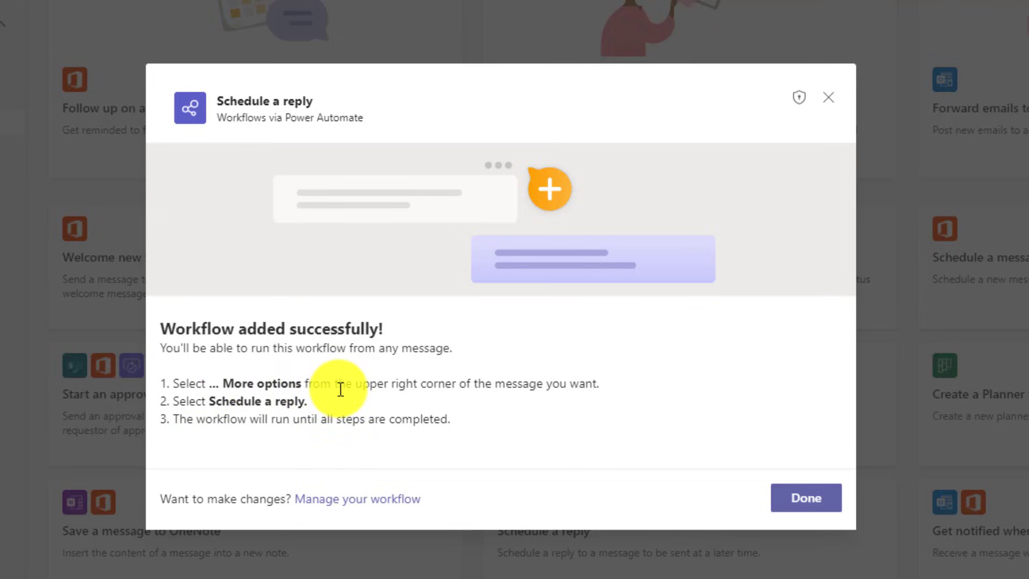
left_click(817, 496)
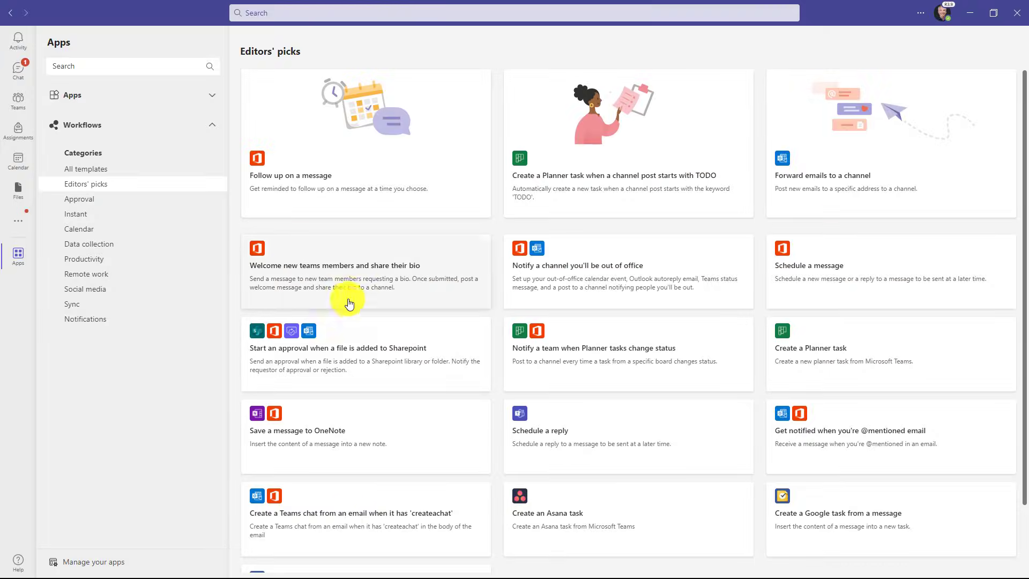
left_click(24, 99)
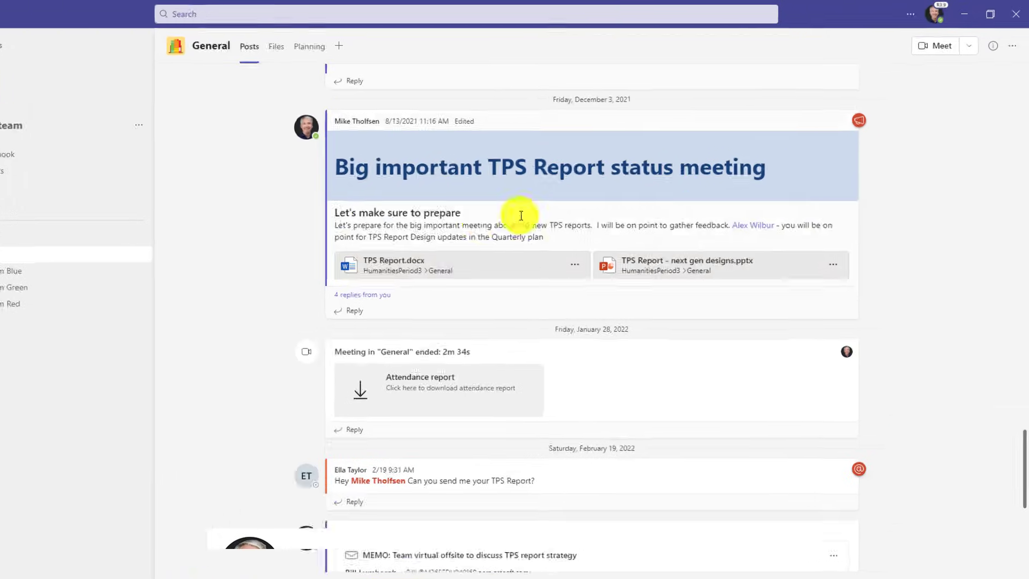
Choose Schedule a reply from the TPS Report status meeting post's More actions menu
mouse_move(725, 126)
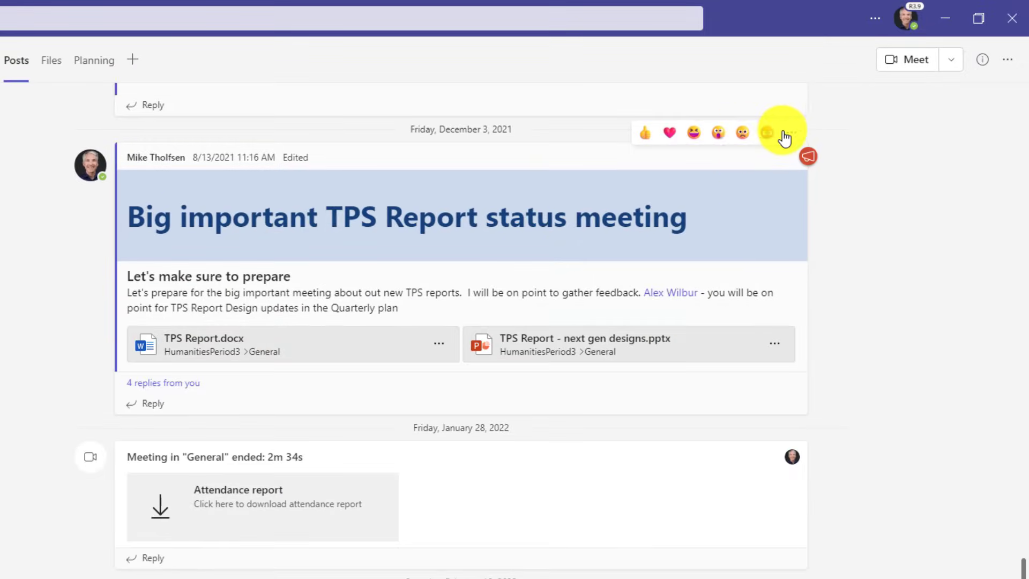
left_click(791, 132)
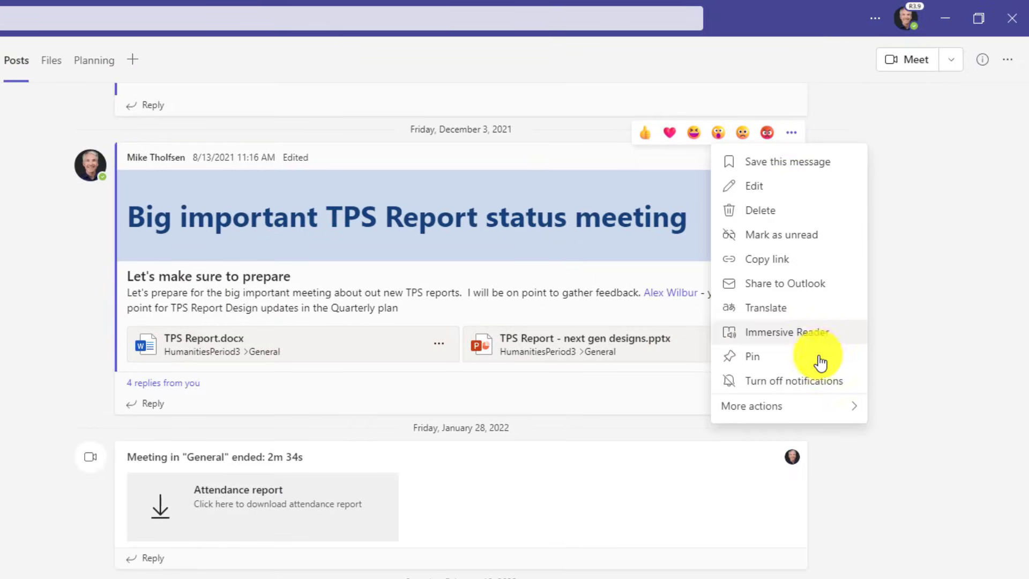
mouse_move(803, 403)
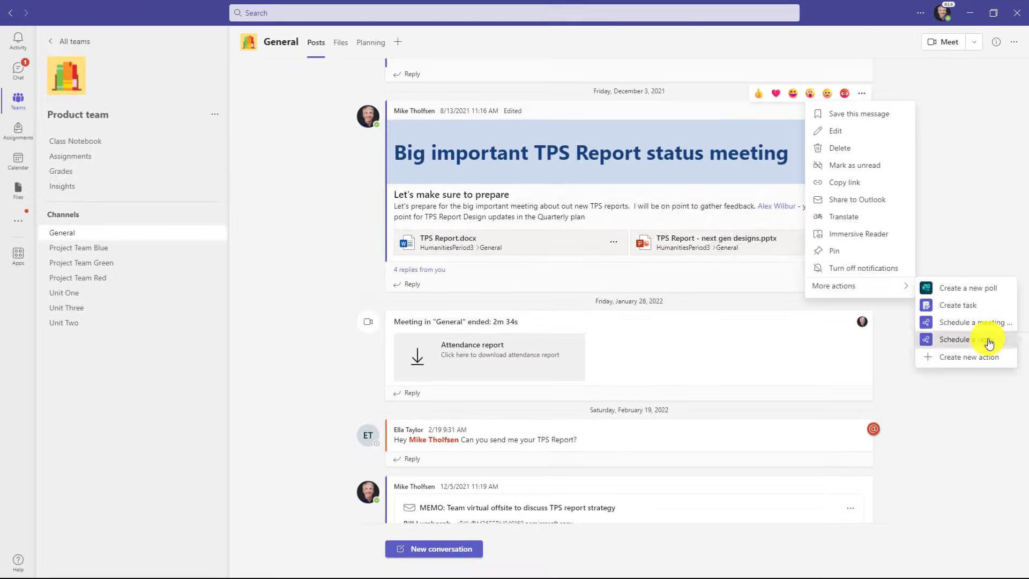
left_click(990, 343)
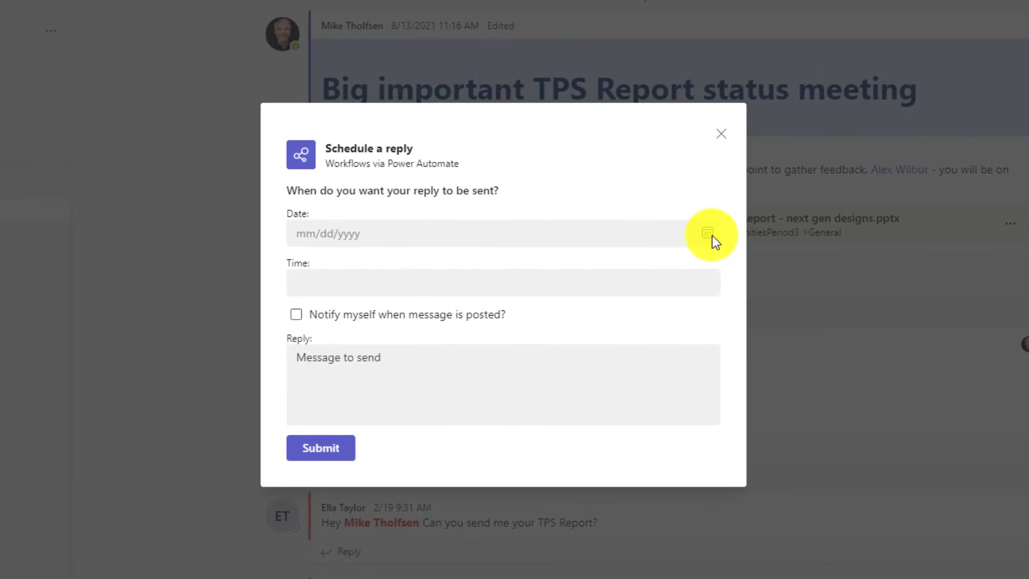
Set the scheduled reply for May 16, 2022 at 5:00 AM
left_click(659, 230)
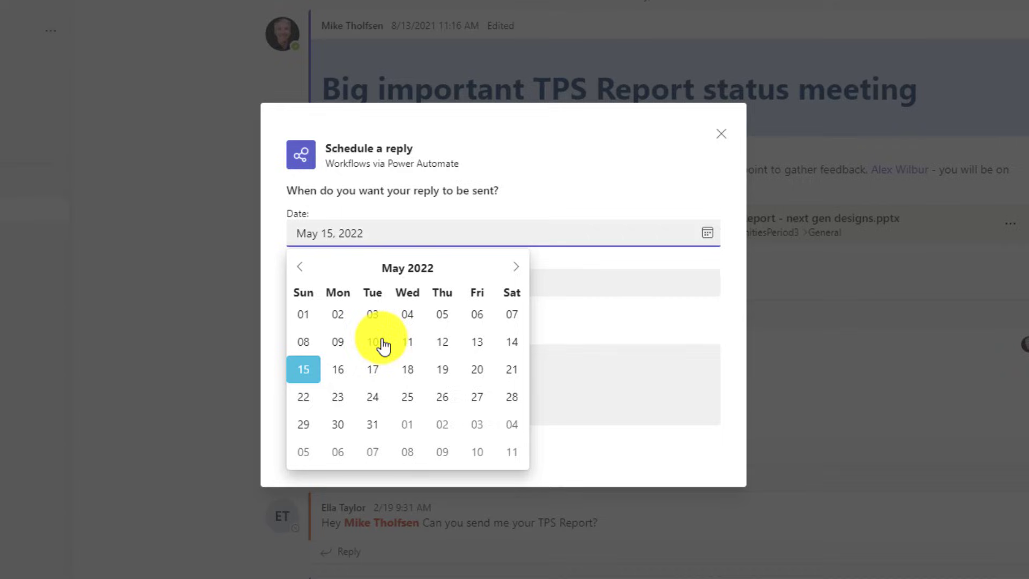
left_click(338, 370)
left_click(395, 282)
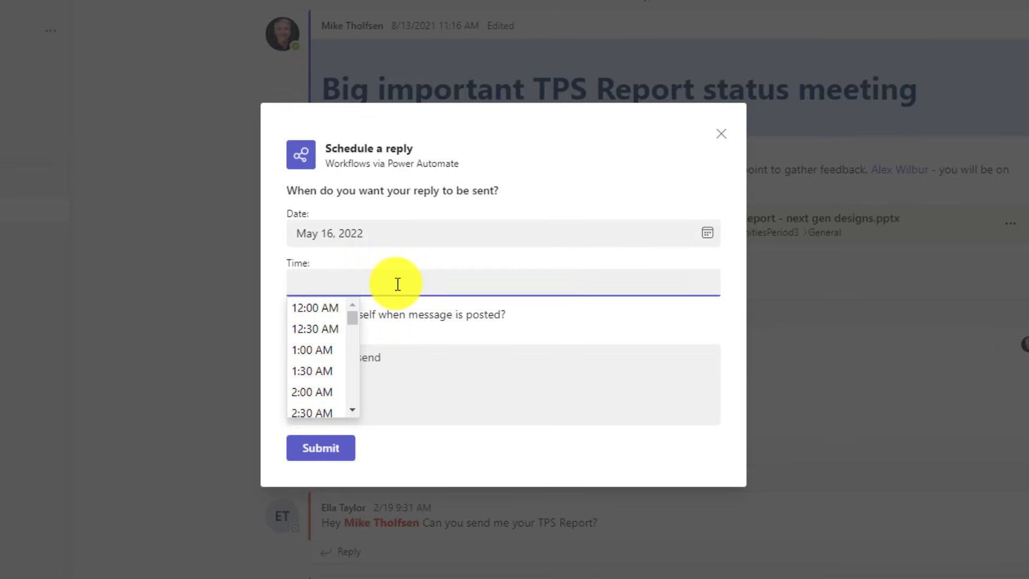
left_click_drag(355, 315, 355, 334)
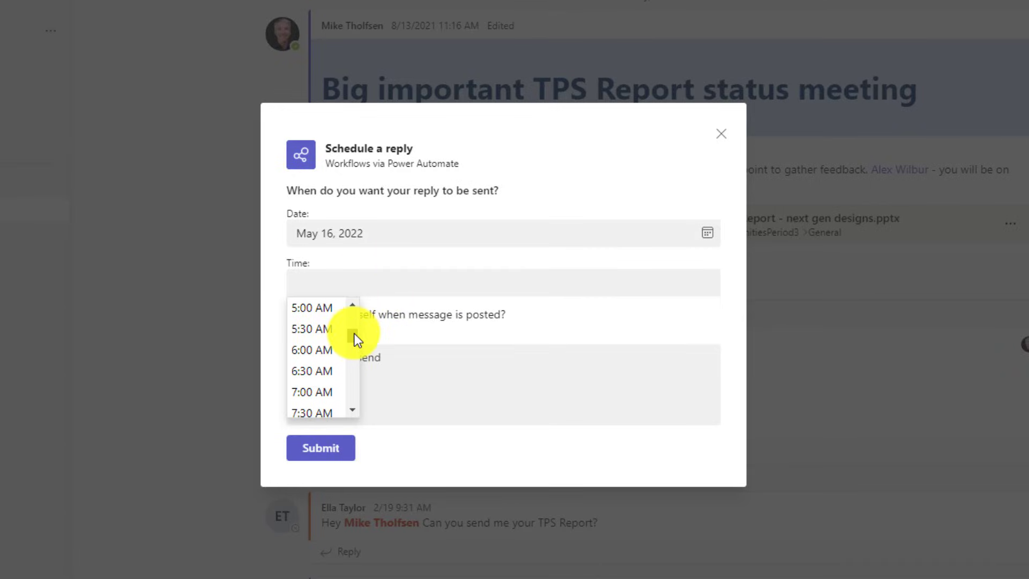
left_click(317, 311)
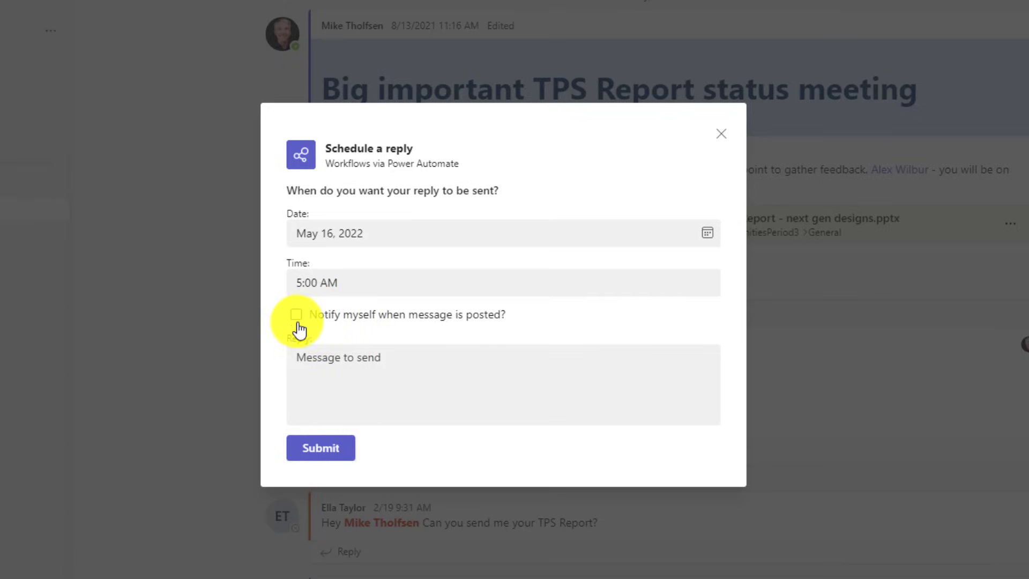
Turn on the posting notification, write 'Can't wait to use those new TPS Report Coversheets', and submit
left_click(296, 315)
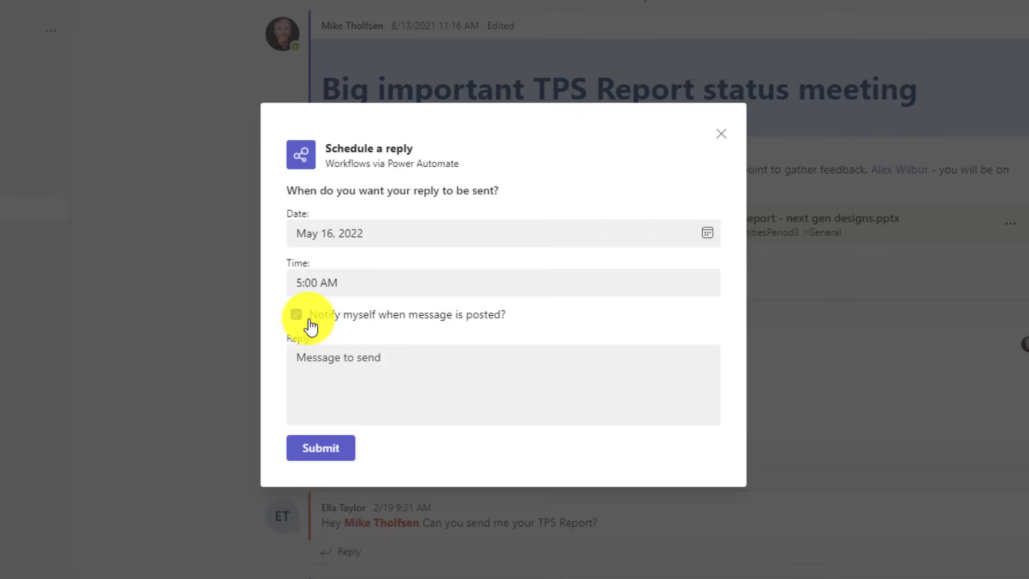
left_click(408, 355)
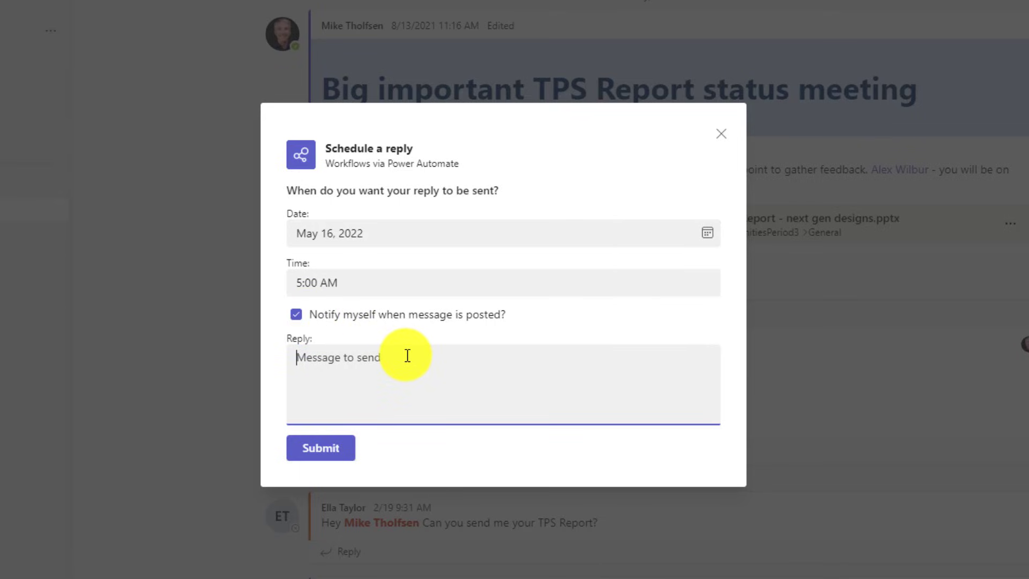
type("Can't wait to use those new TPS Report Coversheets!")
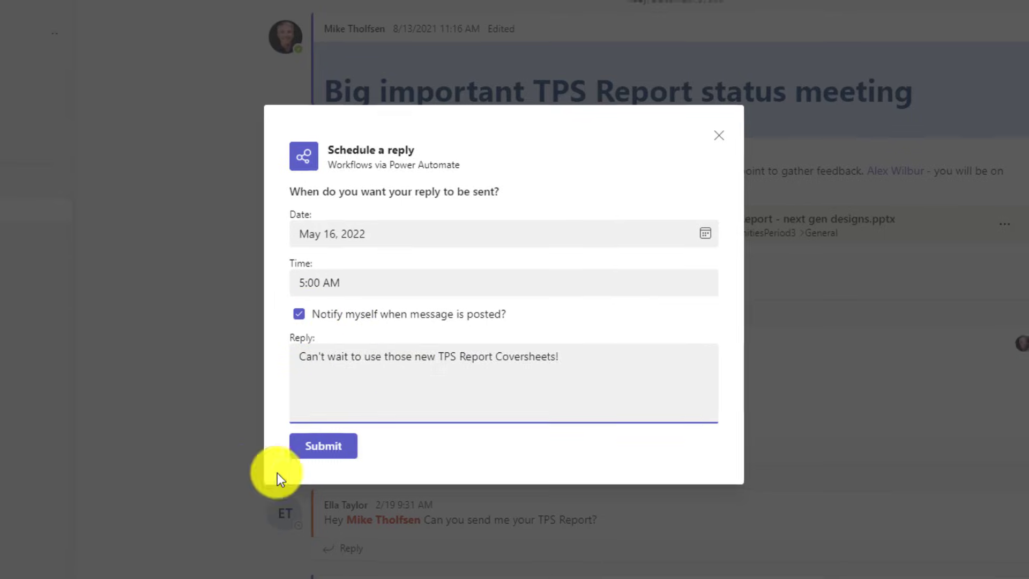
left_click(321, 448)
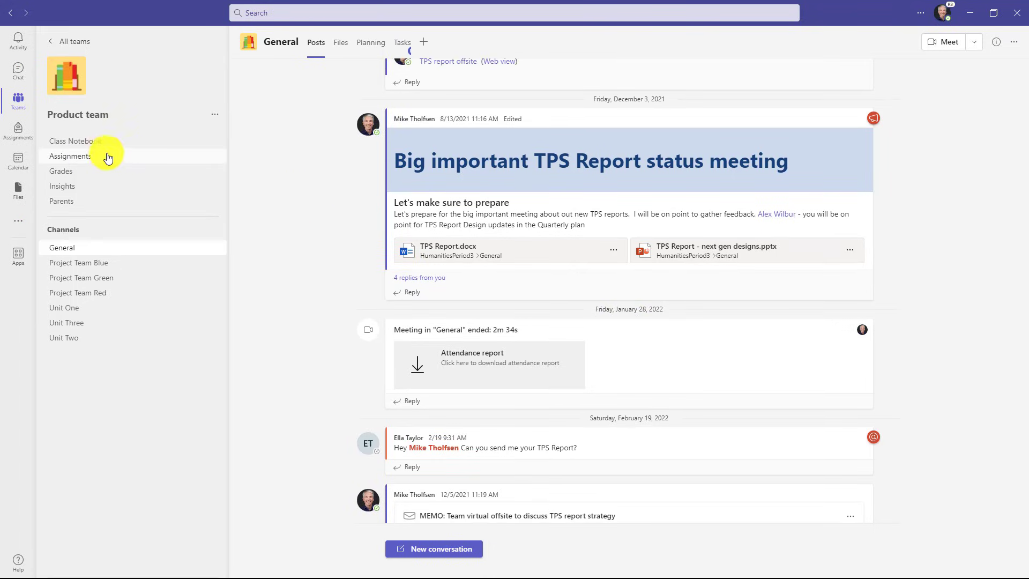
From Apps, show the Workflows Editors' picks and start the Save a message to OneNote template
left_click(16, 268)
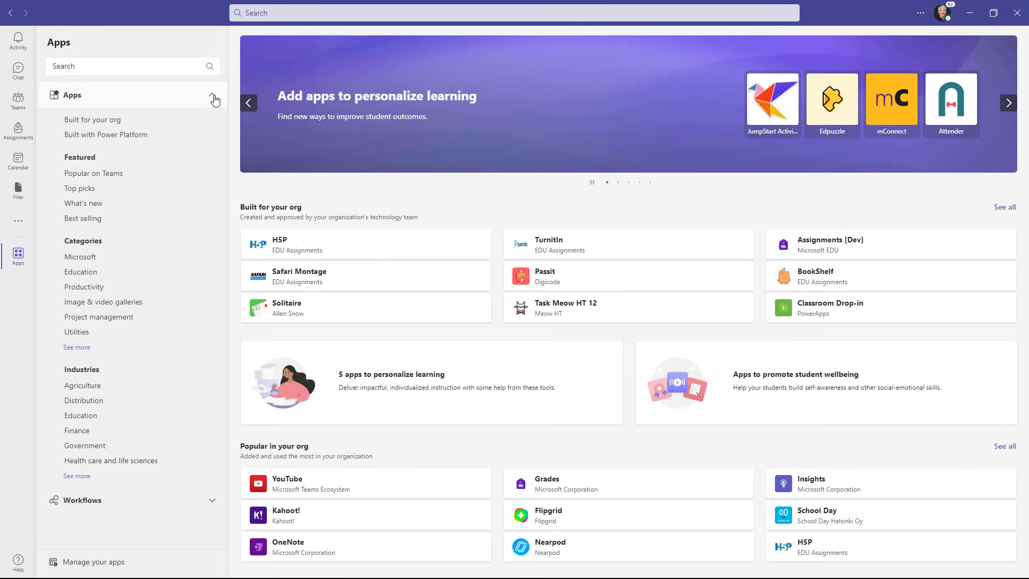
left_click(213, 96)
left_click(214, 128)
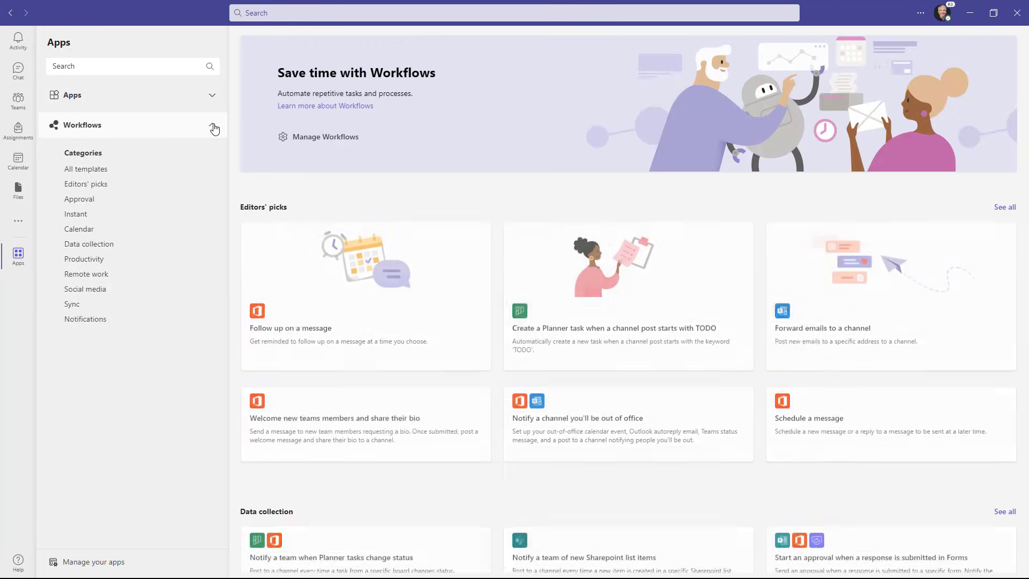
left_click(103, 190)
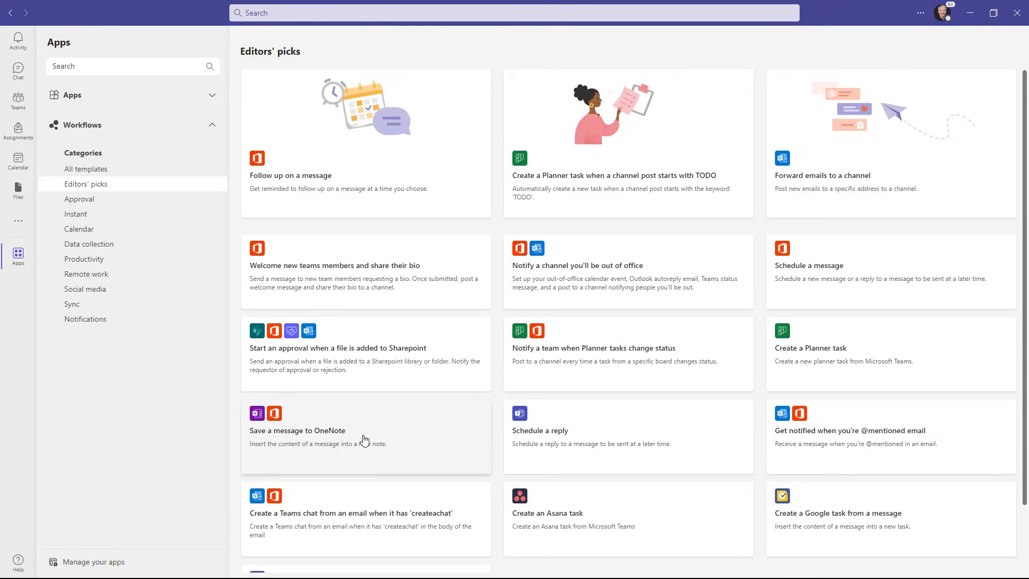
left_click(364, 440)
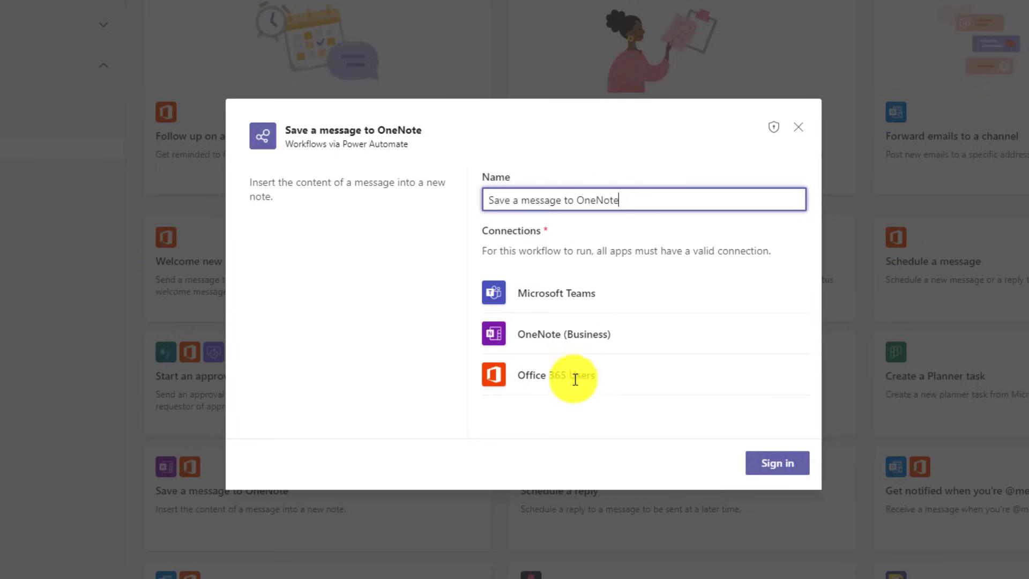
Sign in, target the Planning notebook's TPS Reports section, and add the workflow
left_click(783, 467)
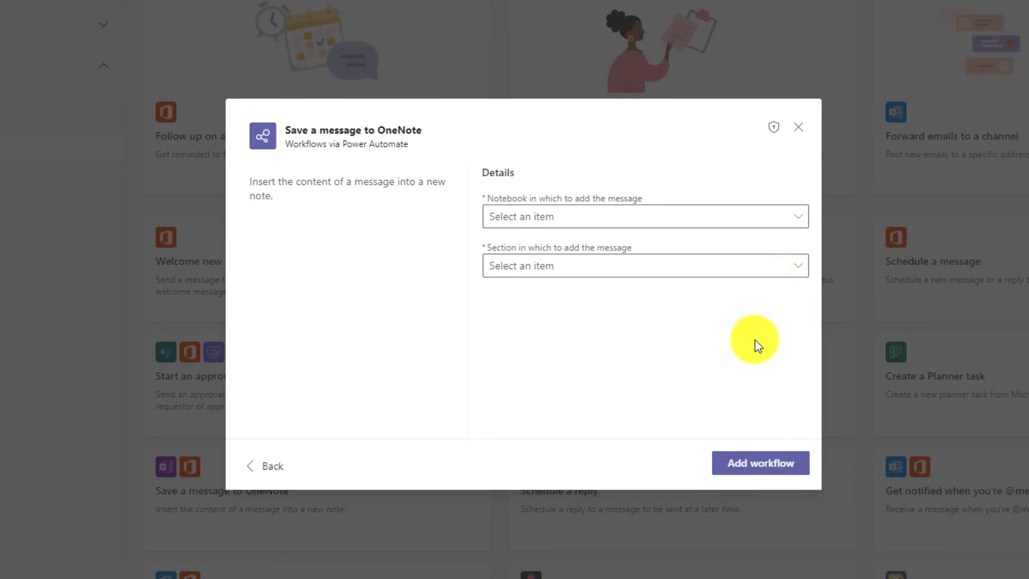
left_click(791, 228)
left_click(708, 308)
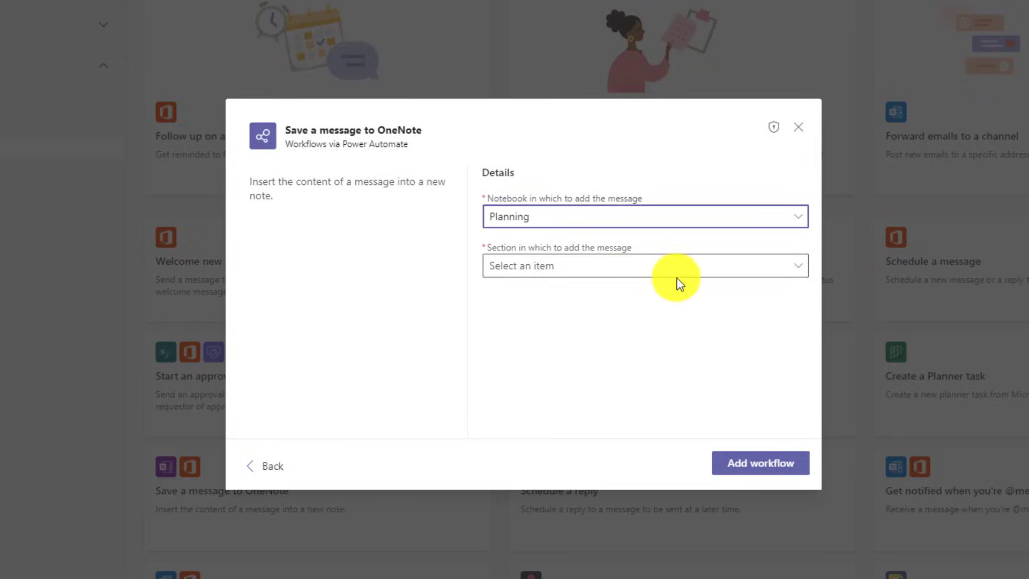
left_click(749, 272)
left_click(571, 414)
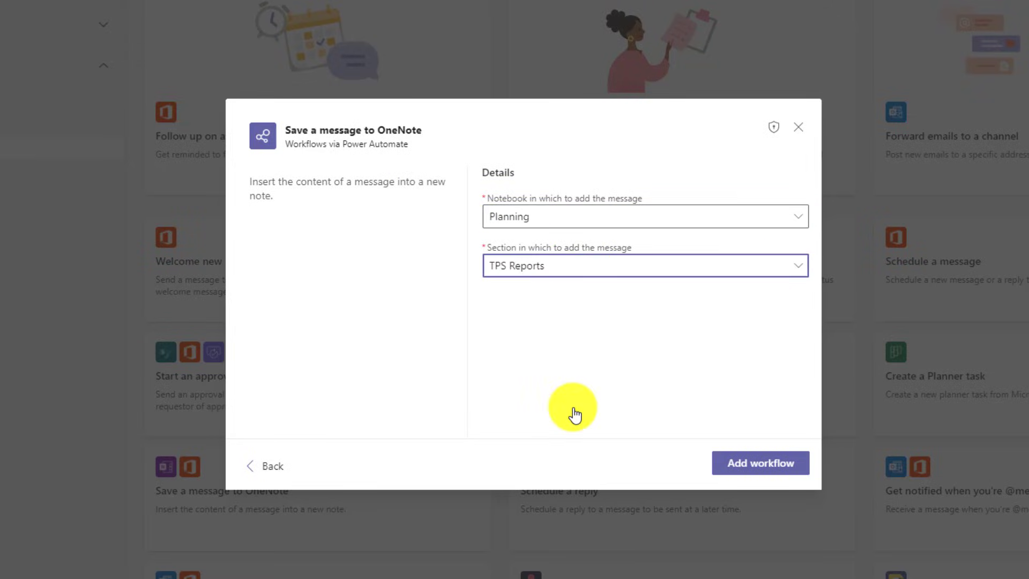
left_click(780, 466)
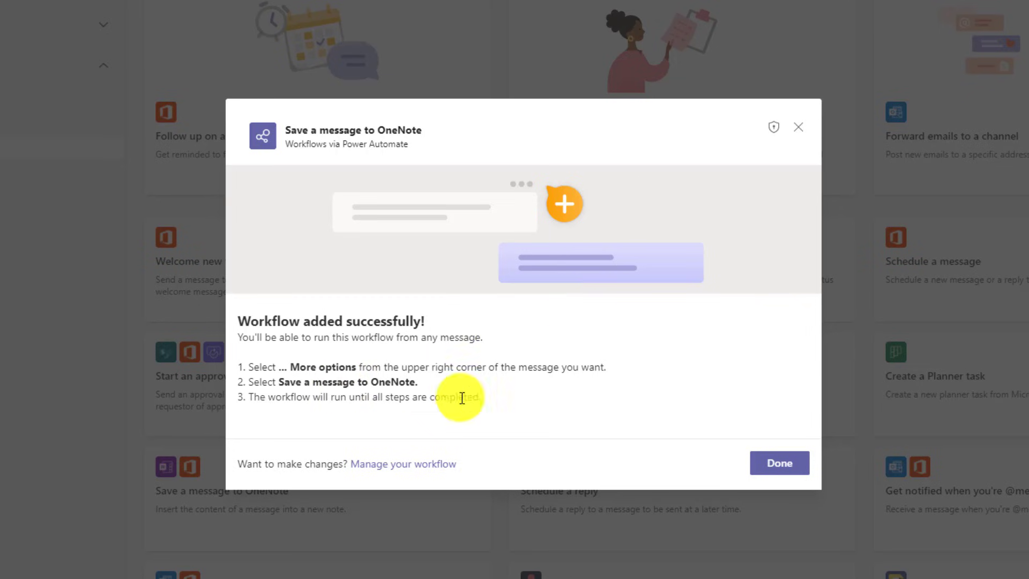
left_click(778, 463)
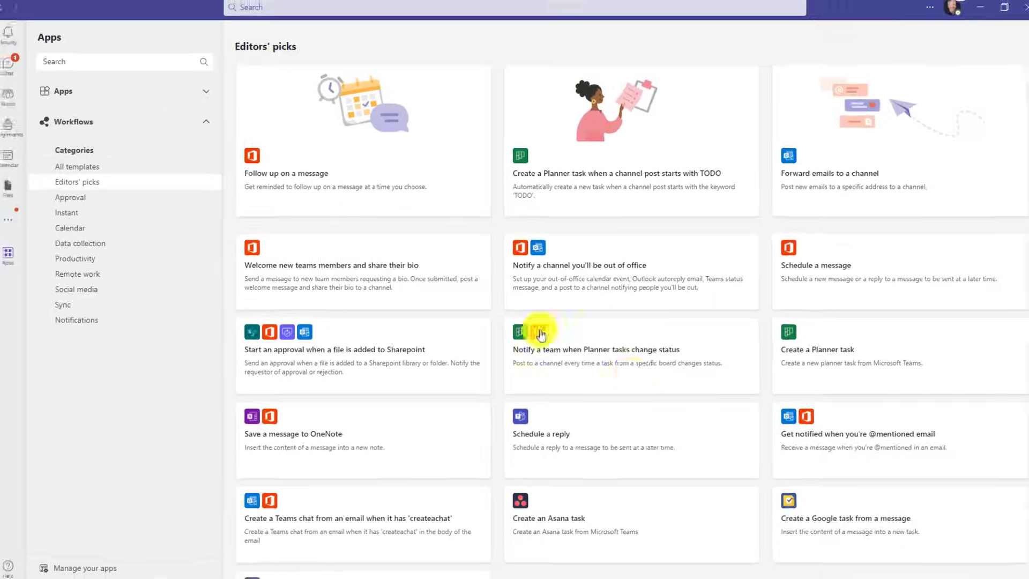
In the Product team channel, choose Save a message to OneNote on the TPS Report offsite message
left_click(18, 100)
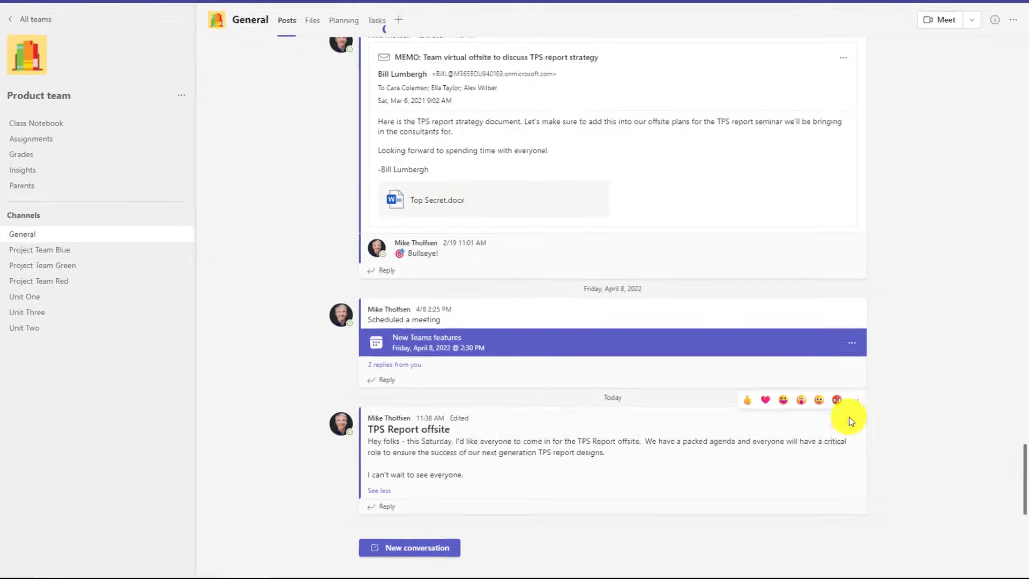
left_click(862, 409)
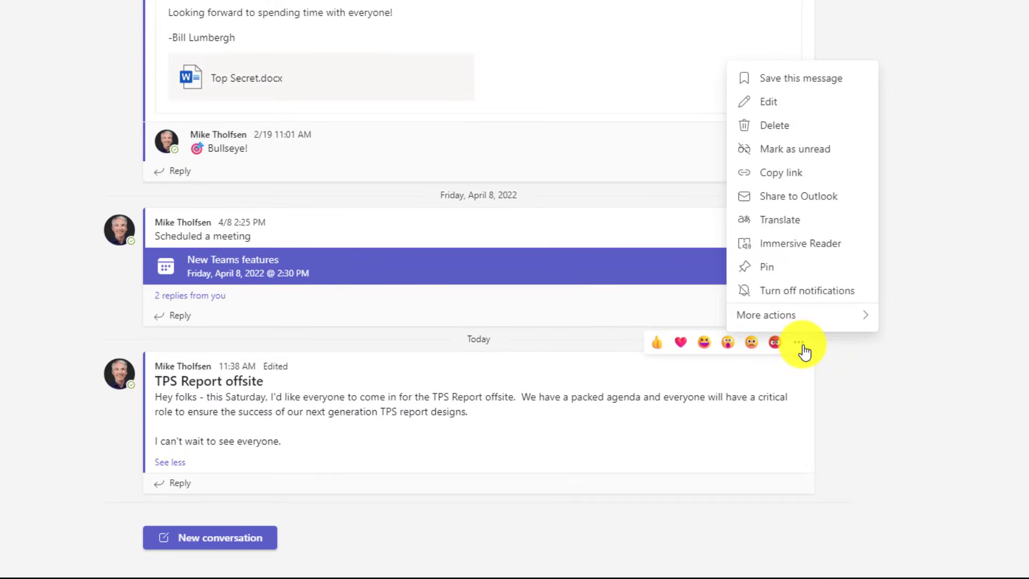
mouse_move(797, 323)
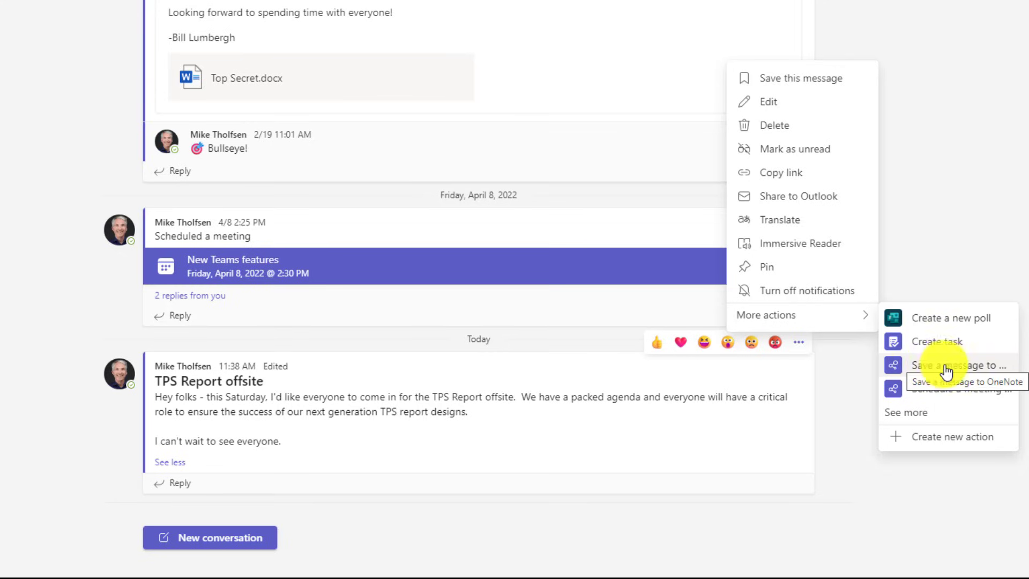
left_click(706, 269)
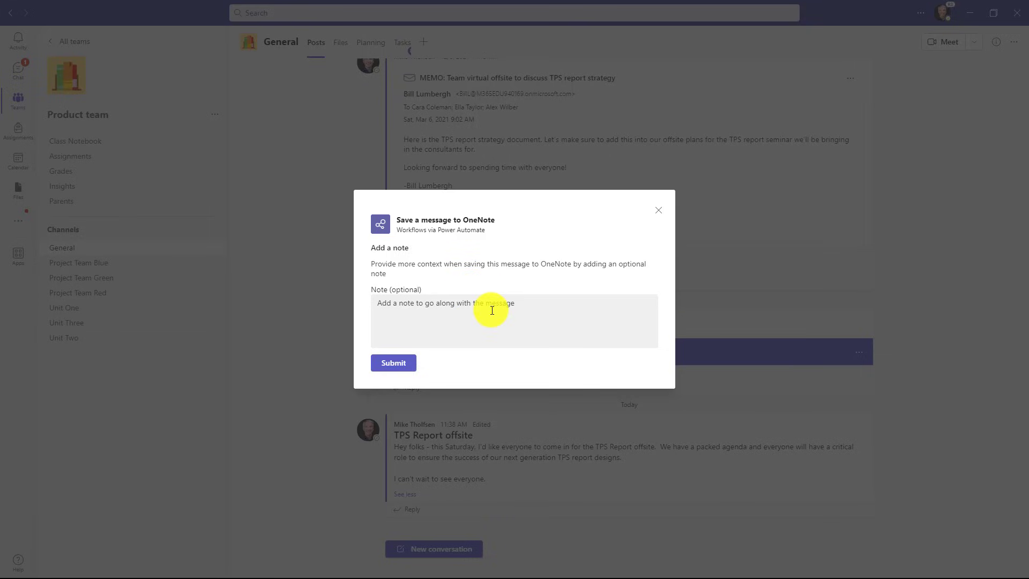
Add the note 'These are really important things to remember' and submit the TPS Report offsite message to OneNote
left_click(492, 310)
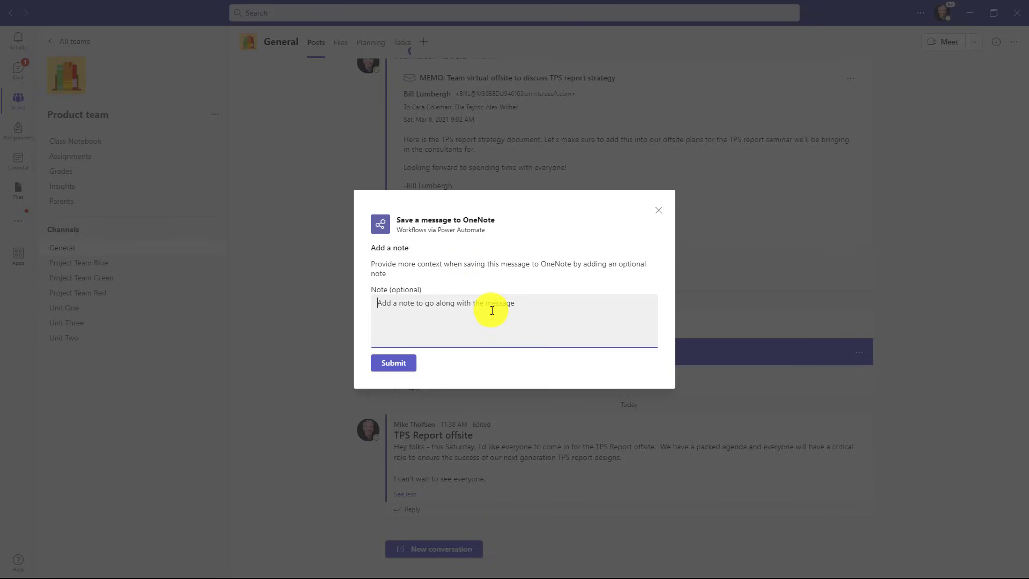
type("These are really important things to remember")
left_click(393, 364)
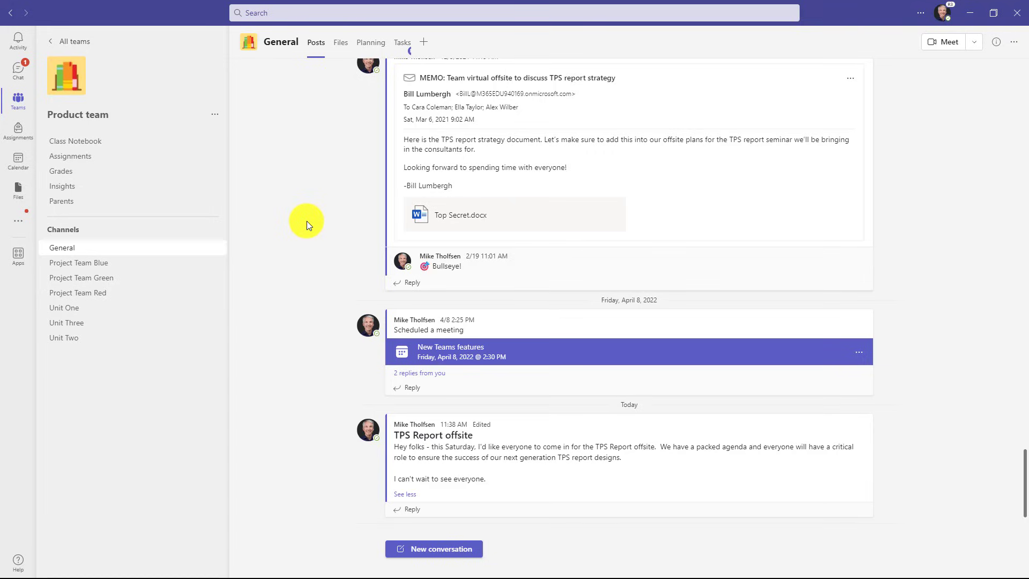
Open the Power Automate app from More apps, then switch the Create a Planner task flow off and on
left_click(18, 221)
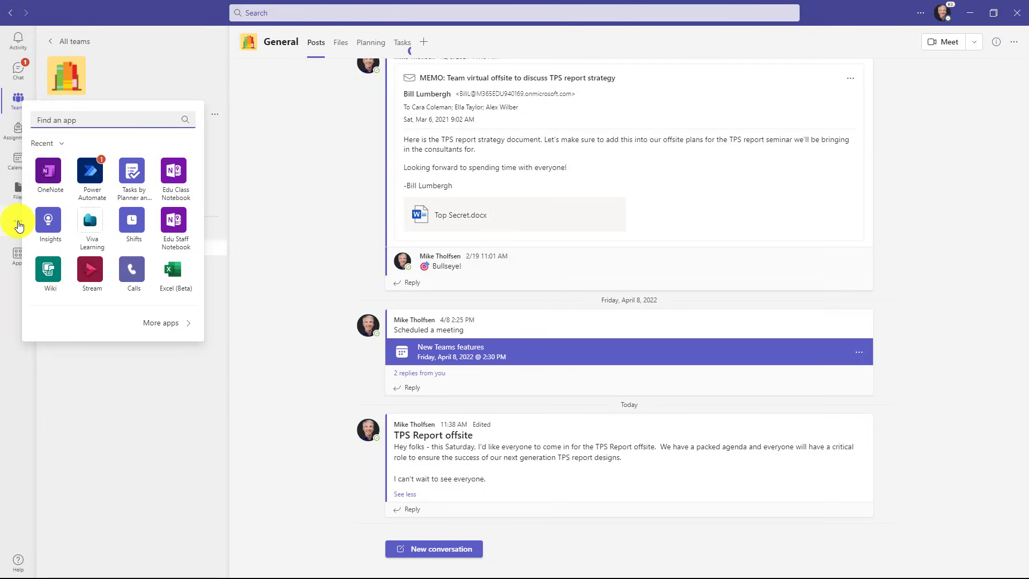
type("Power Automate")
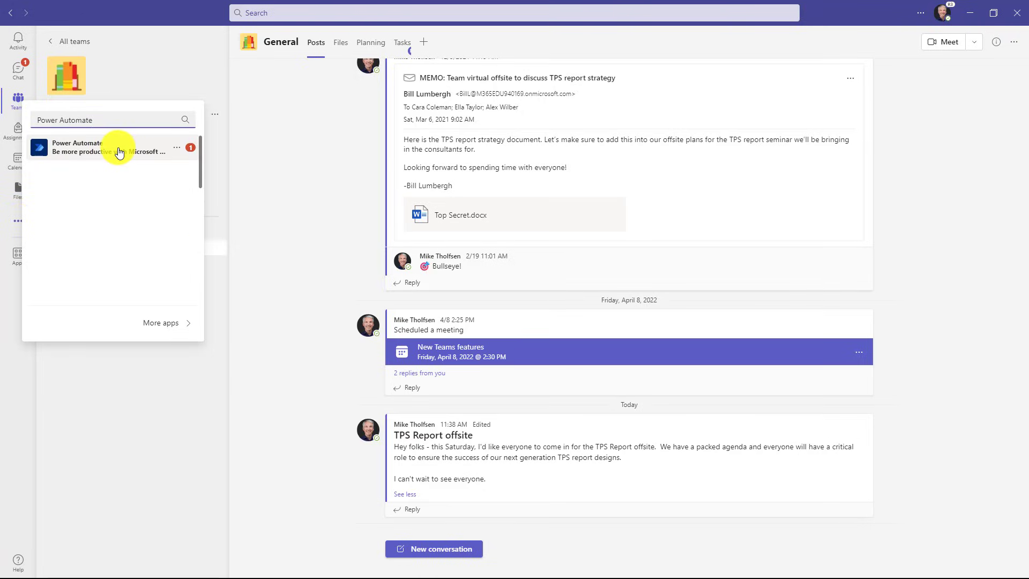
left_click(114, 154)
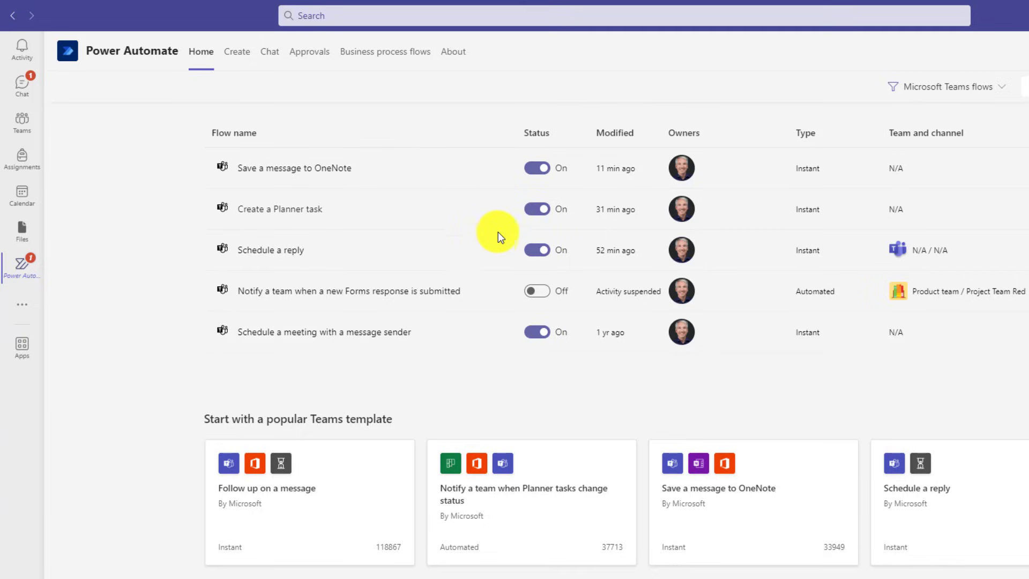
left_click(536, 209)
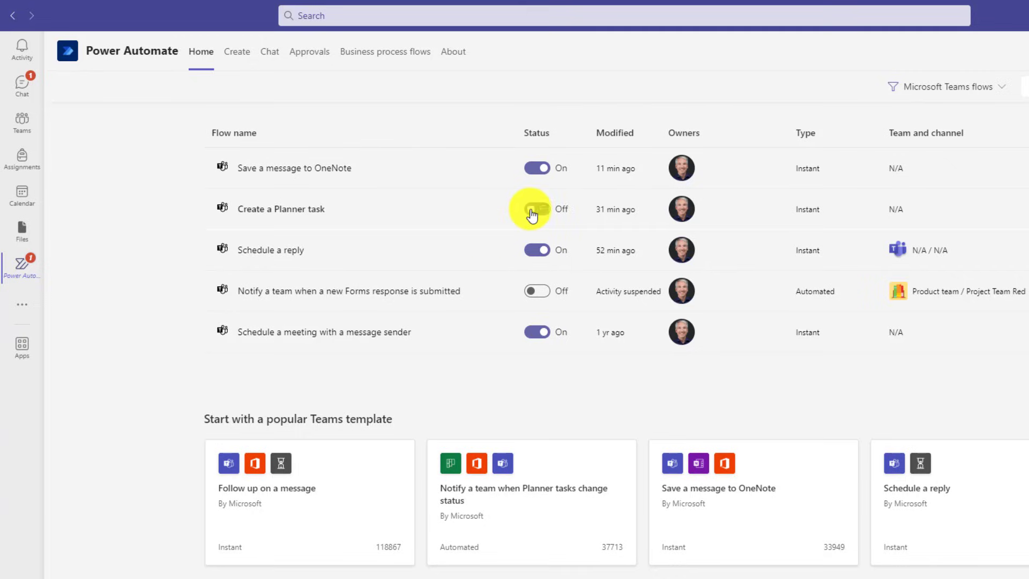
left_click(541, 210)
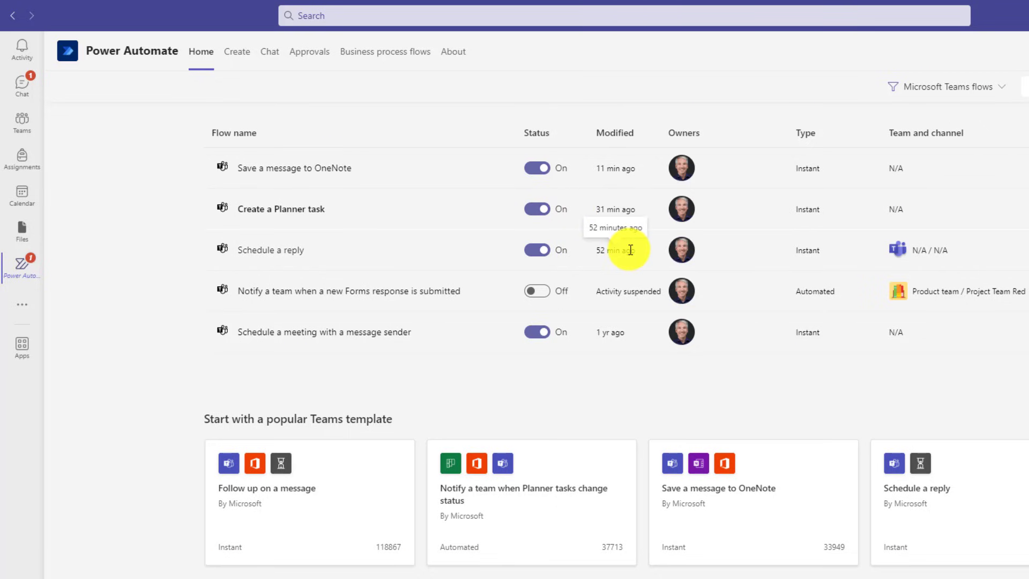
left_click(298, 169)
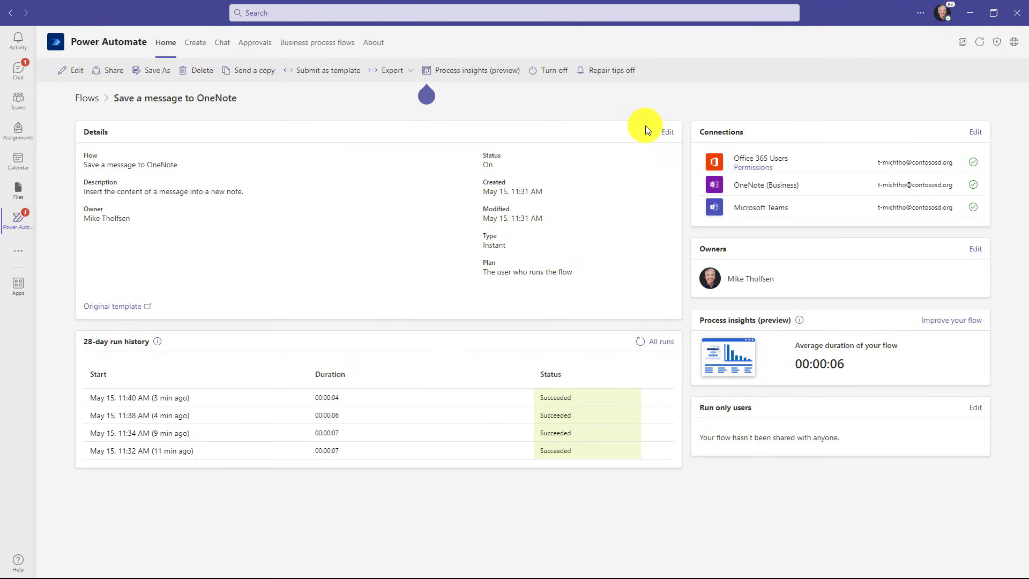
left_click(87, 100)
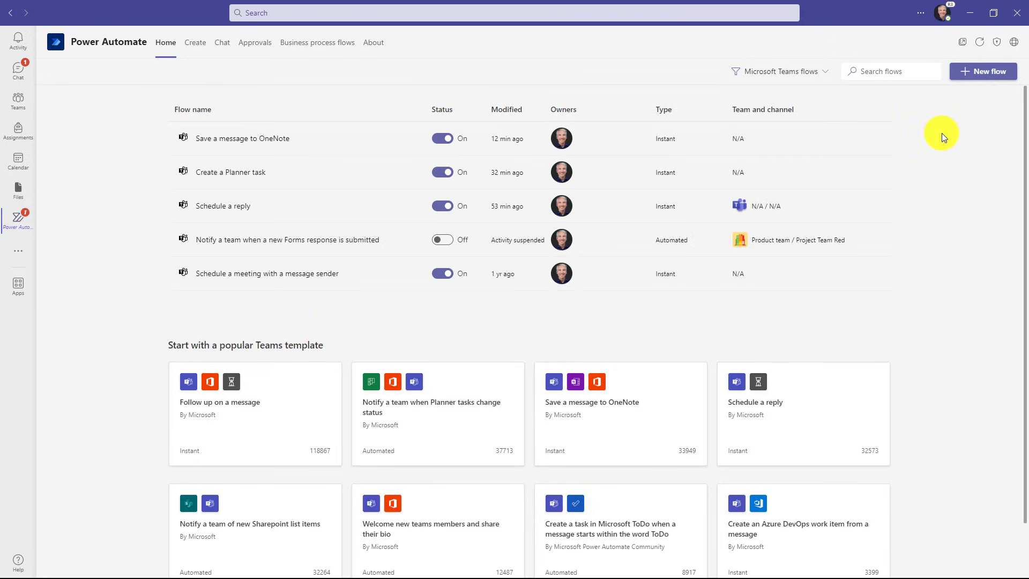
left_click(990, 75)
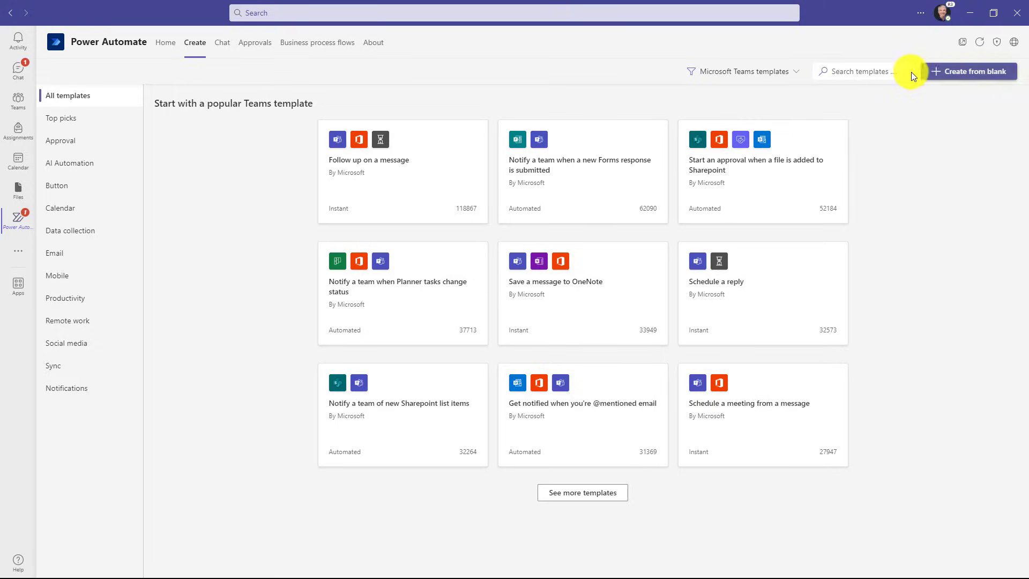
left_click(988, 76)
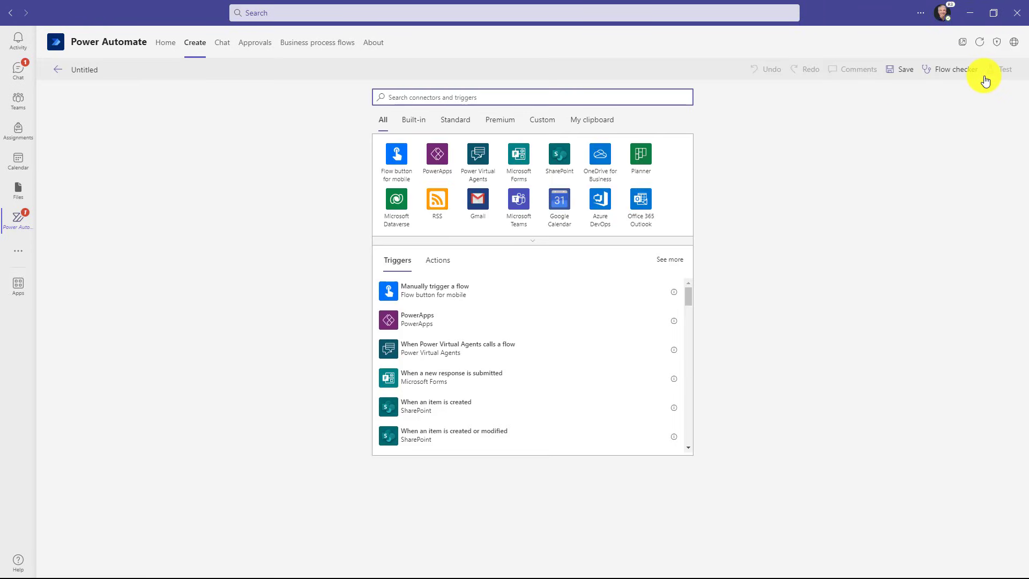
left_click(166, 46)
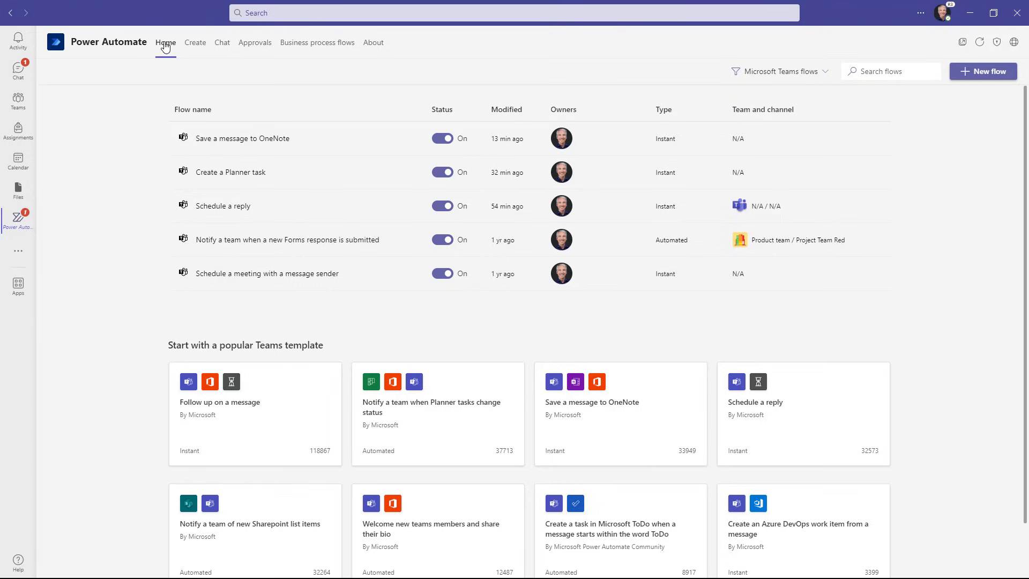